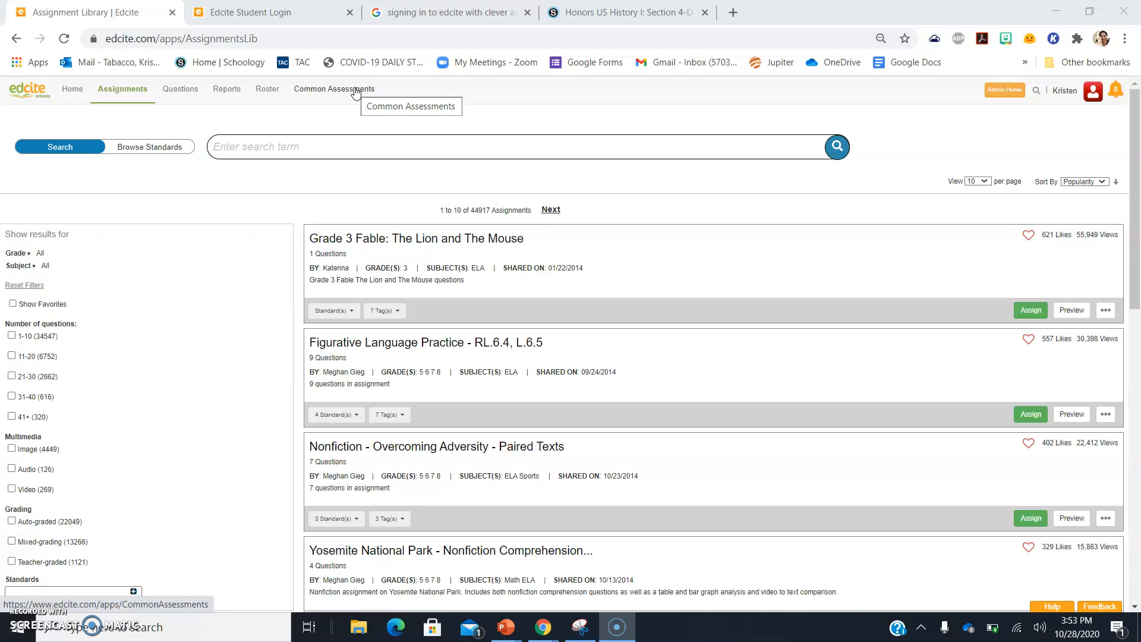
- Create a new assignment and name it Dogs
click(148, 91)
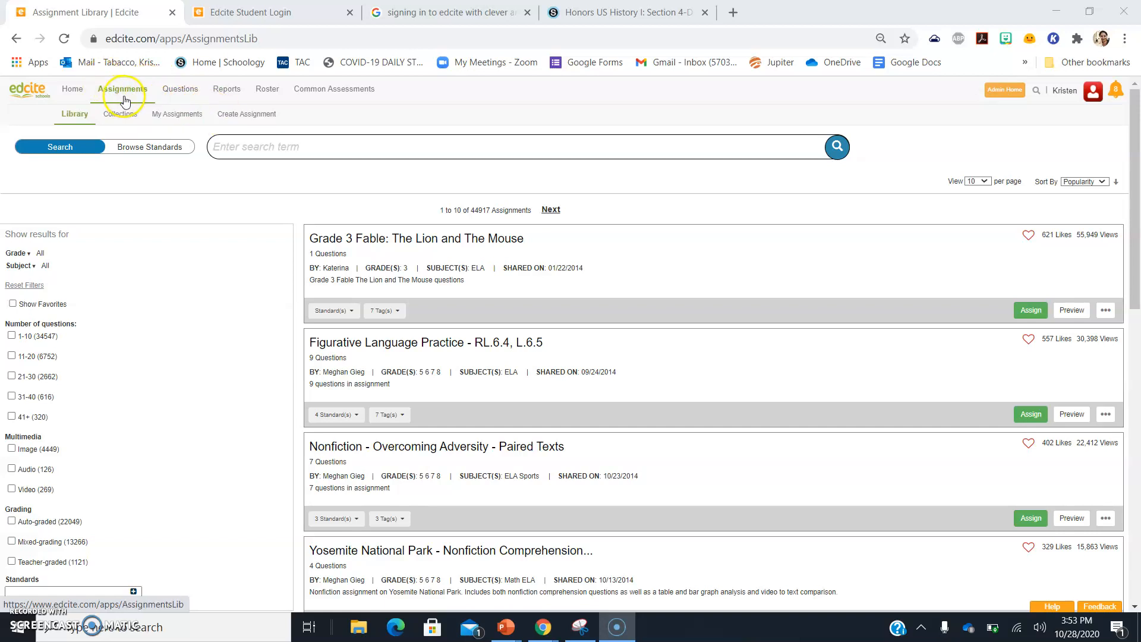
click(80, 101)
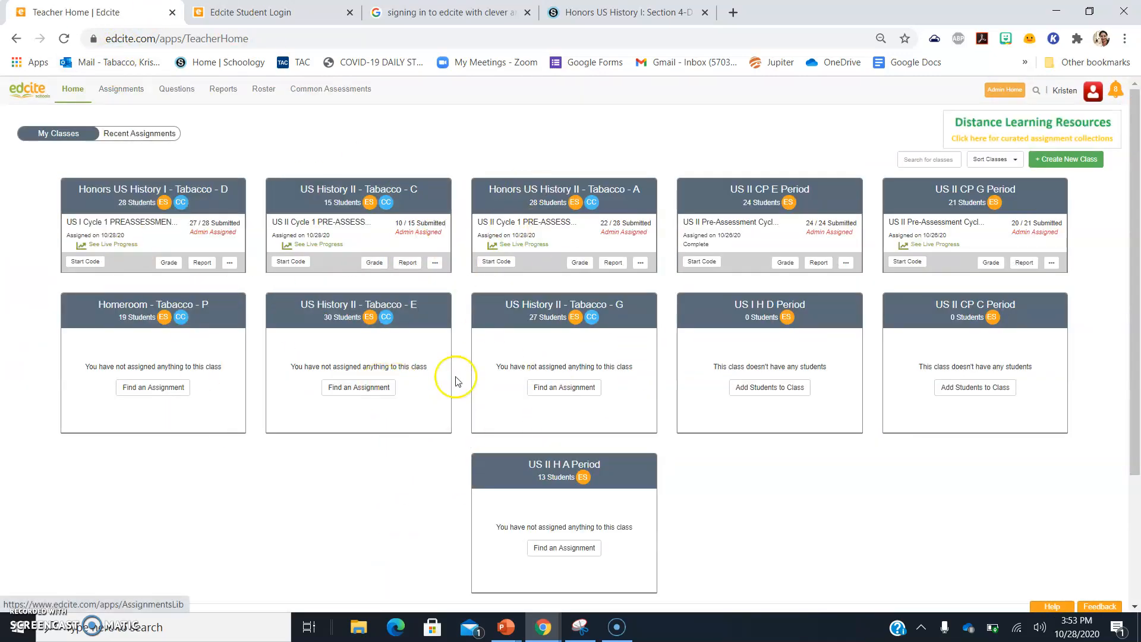
click(122, 90)
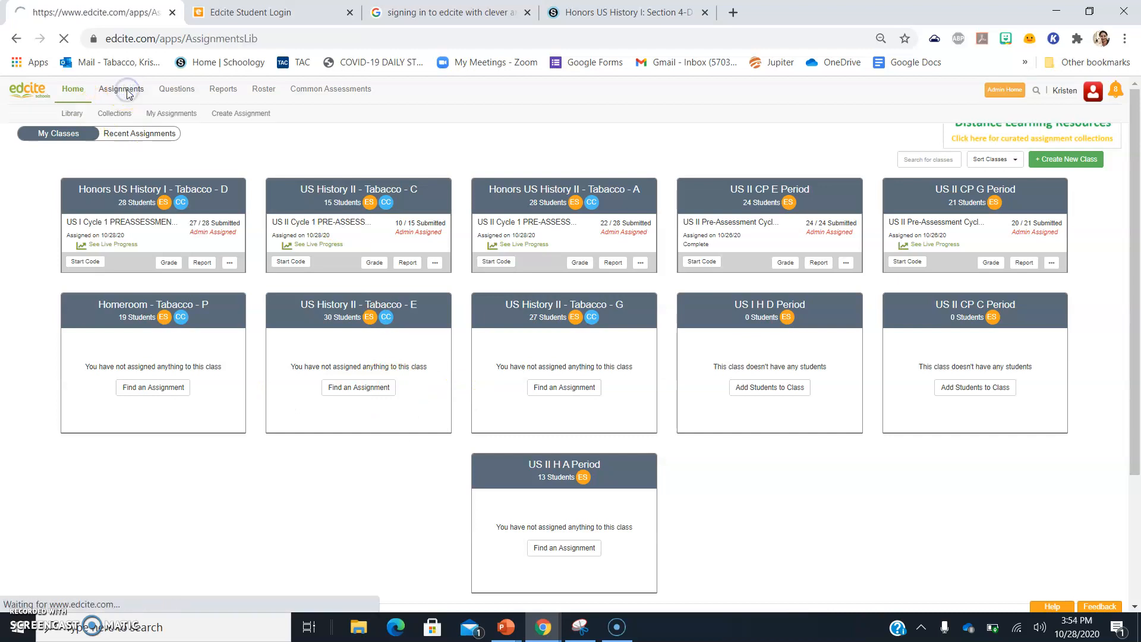
click(252, 122)
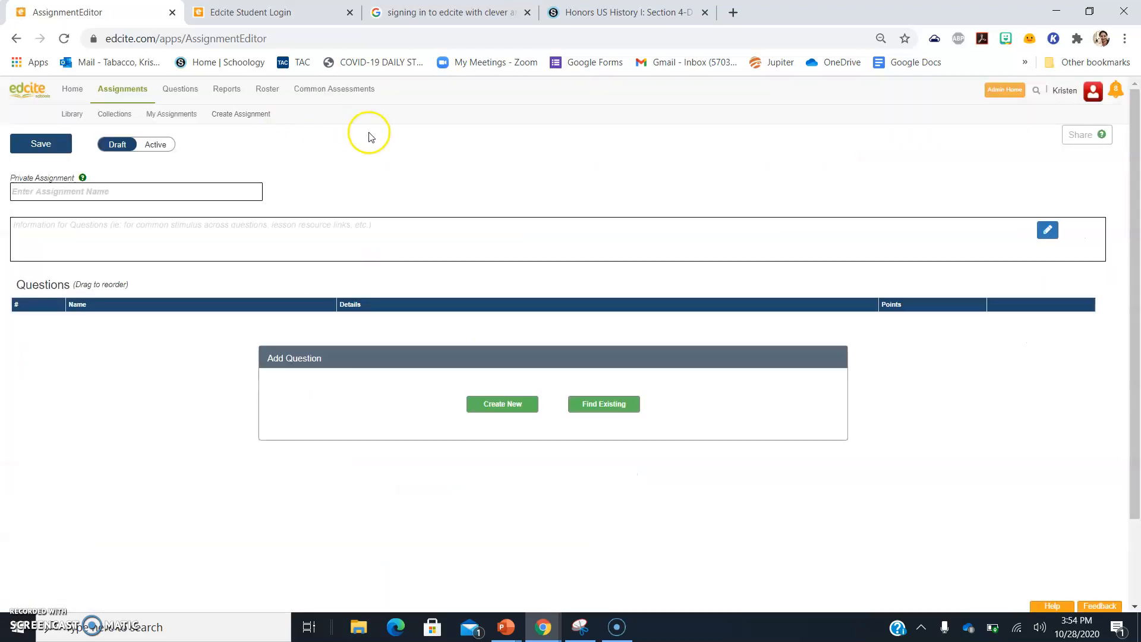
click(229, 193)
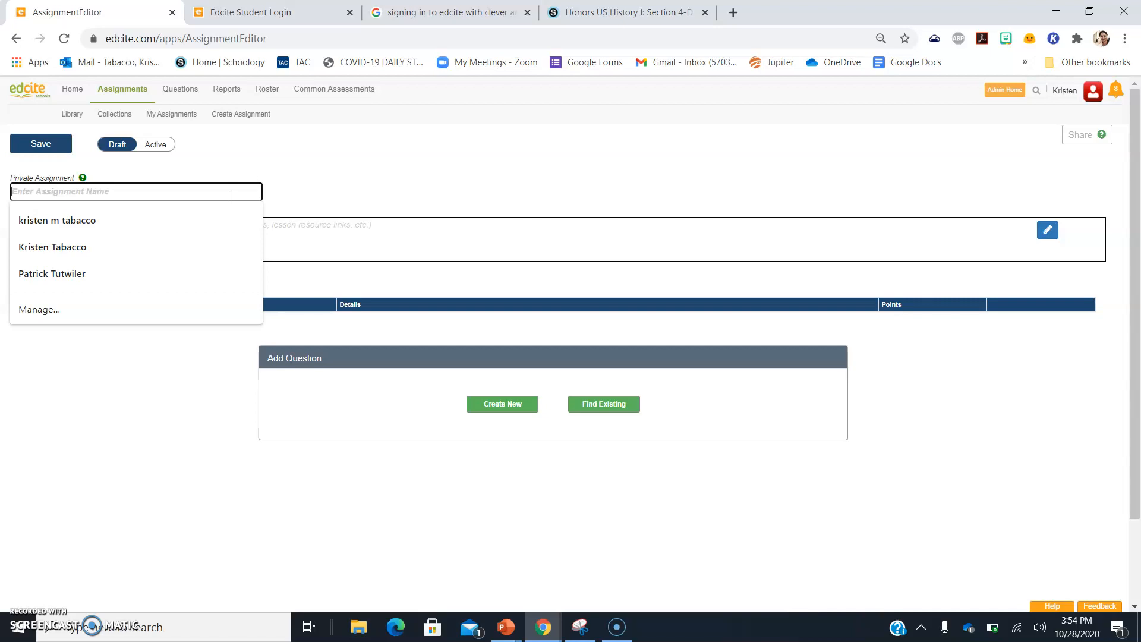
text(Dogs)
- Add a new question to the assignment using the Multiple Choice - #005 question type
click(527, 404)
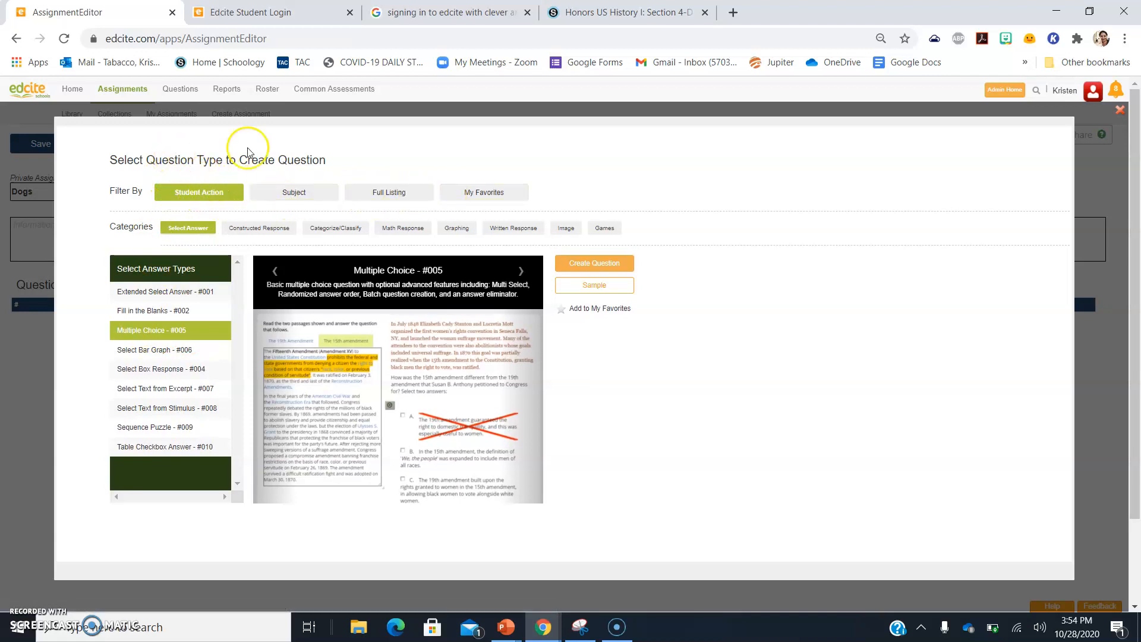
click(176, 331)
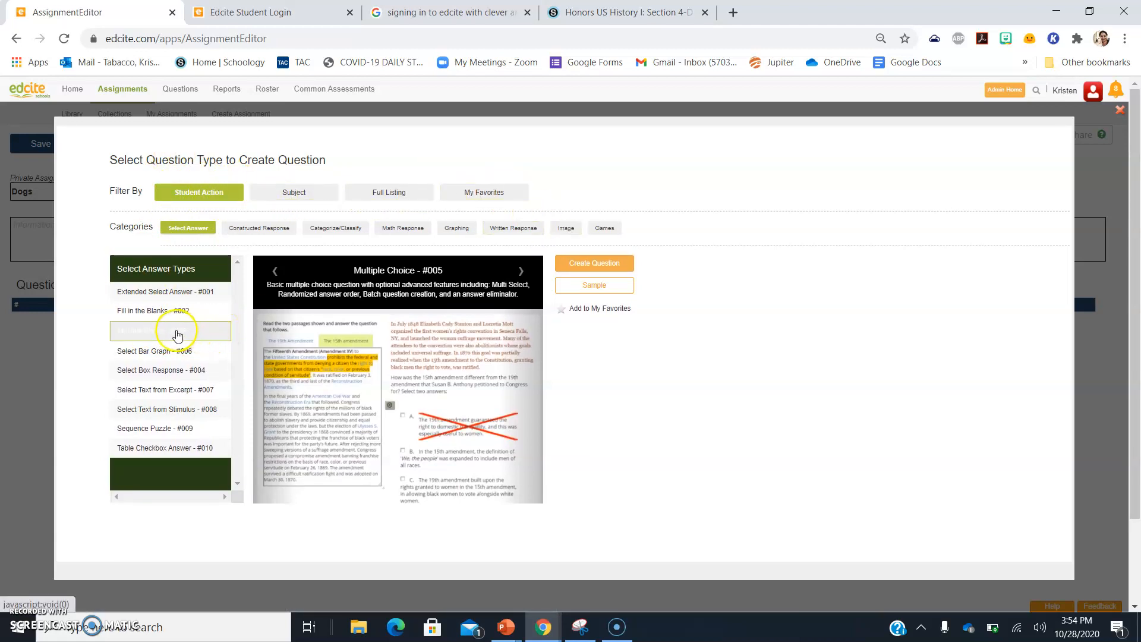
click(610, 264)
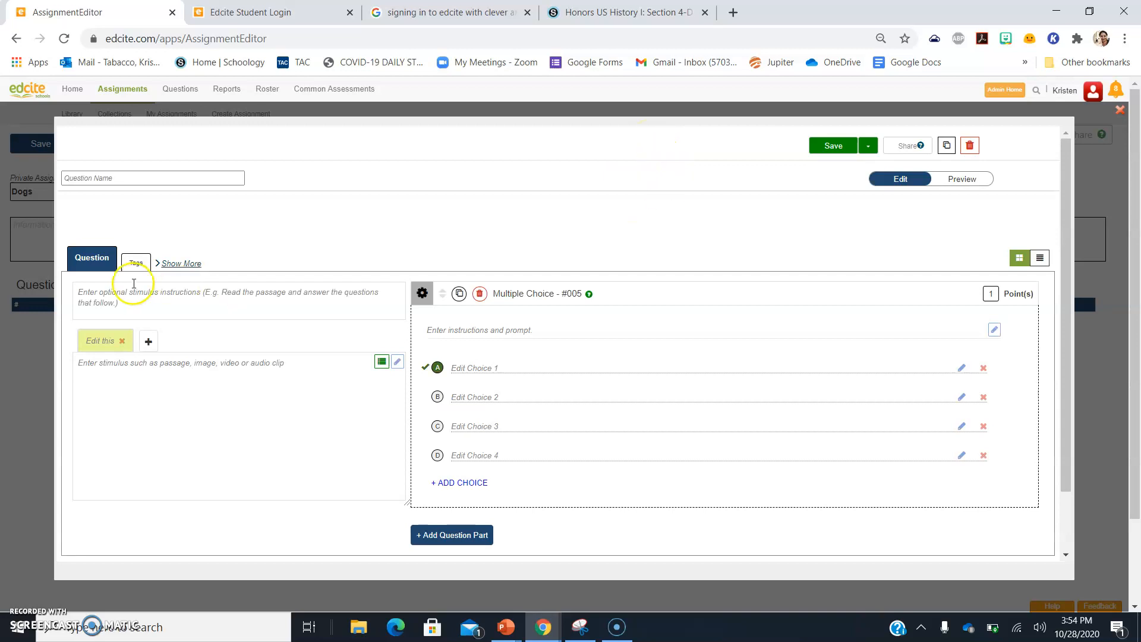
- Enter "Border Collies and their intelligence" as the question's stimulus text, with the filler line "jkfdjfkldsa" below it
click(173, 390)
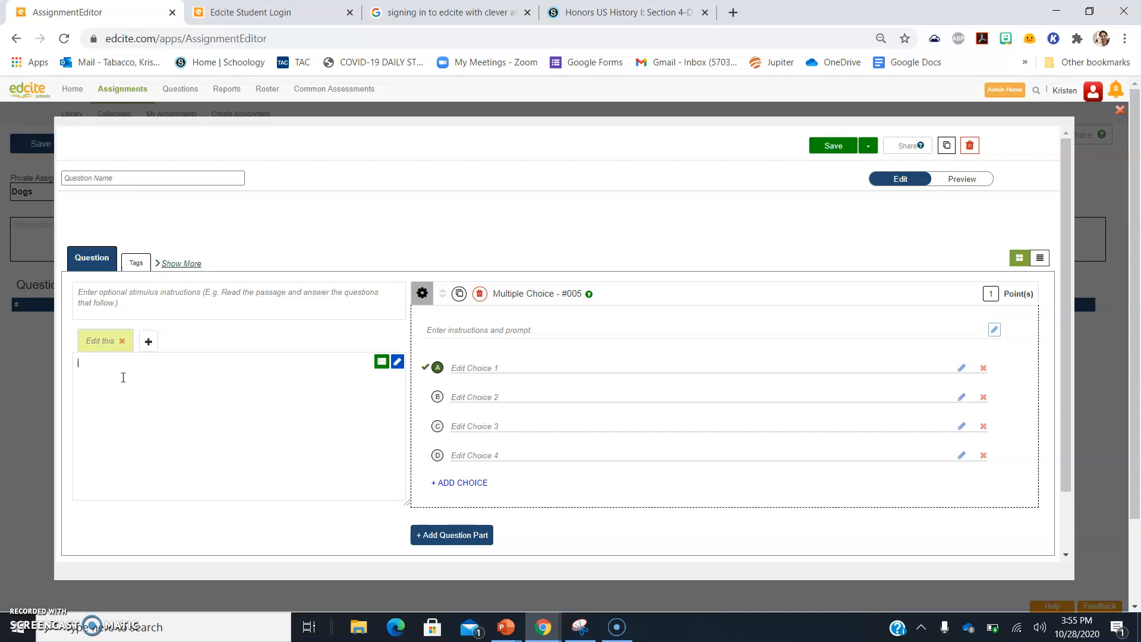
text(ord)
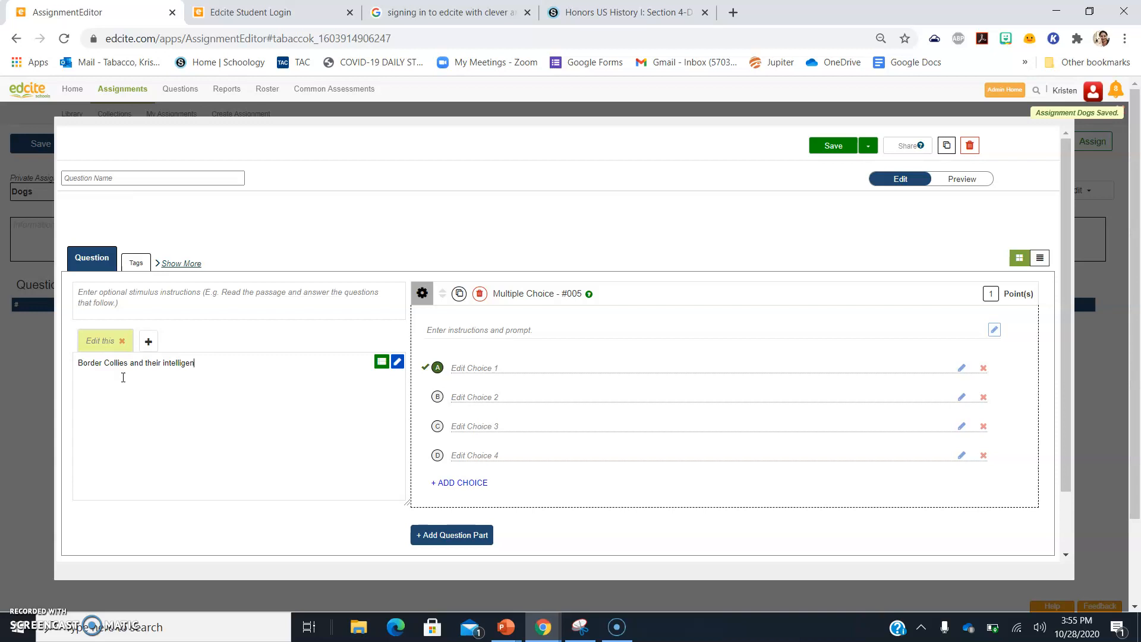
text(I)
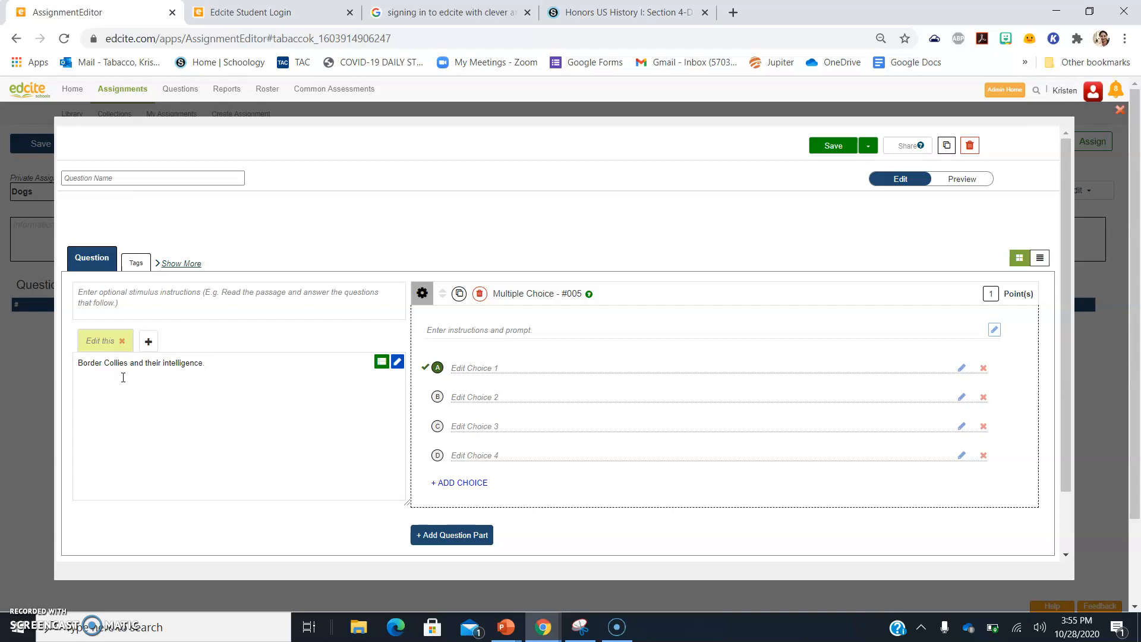
click(349, 340)
- Add a second stimulus tab containing the text "Intelligance of German Shephers"
click(149, 341)
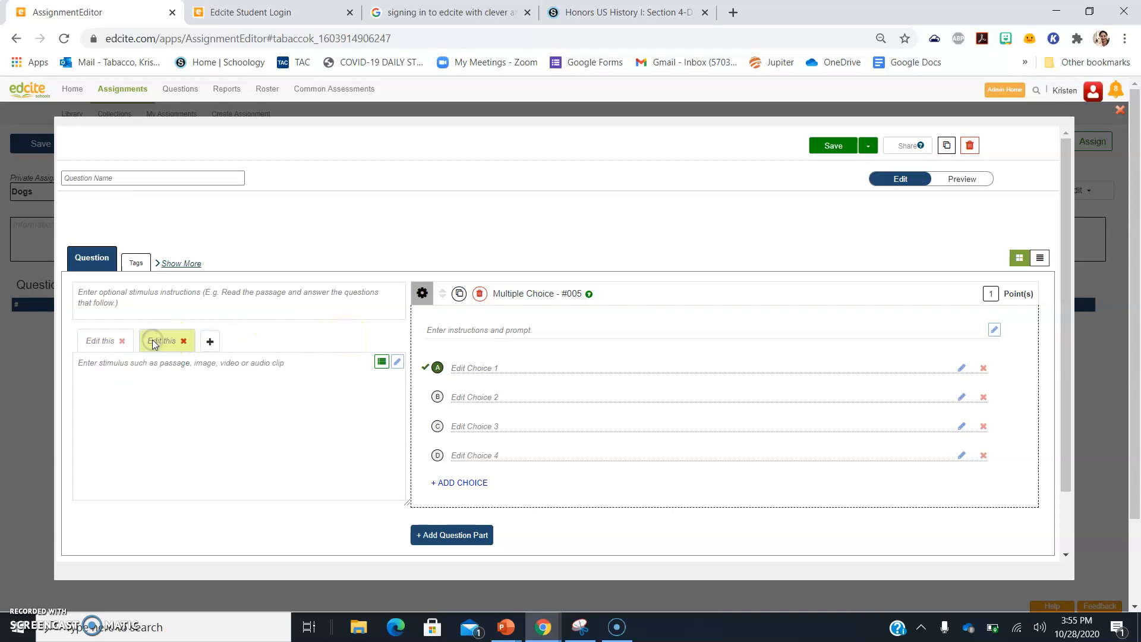
click(182, 366)
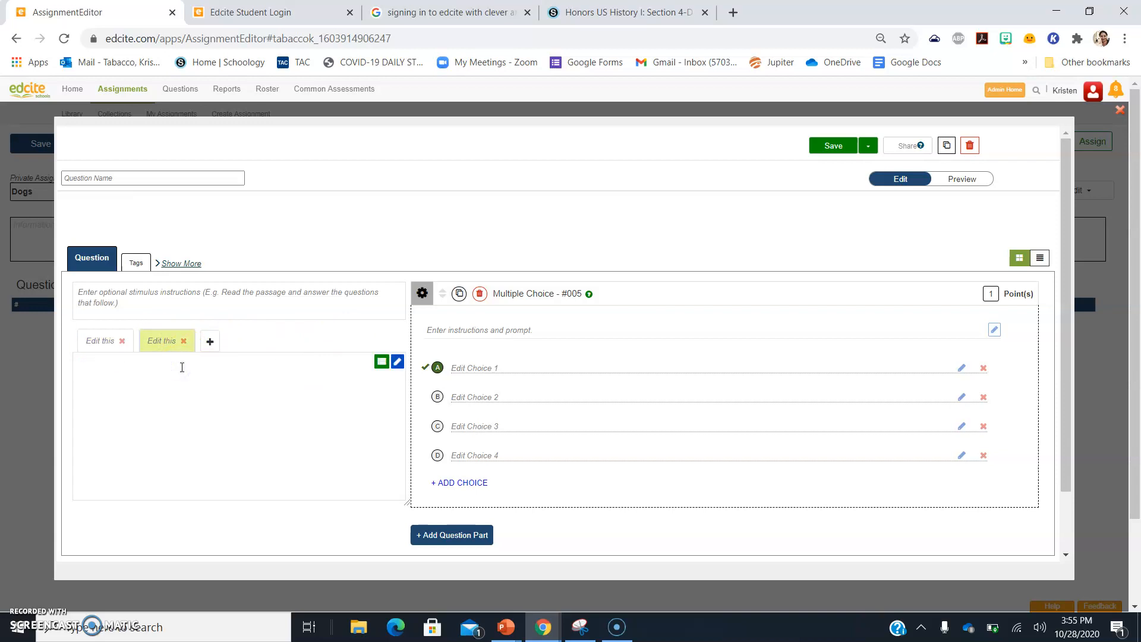
click(182, 366)
text(Intelligance of German Shephers)
- Label the German Shepherd stimulus tab GSD
click(108, 345)
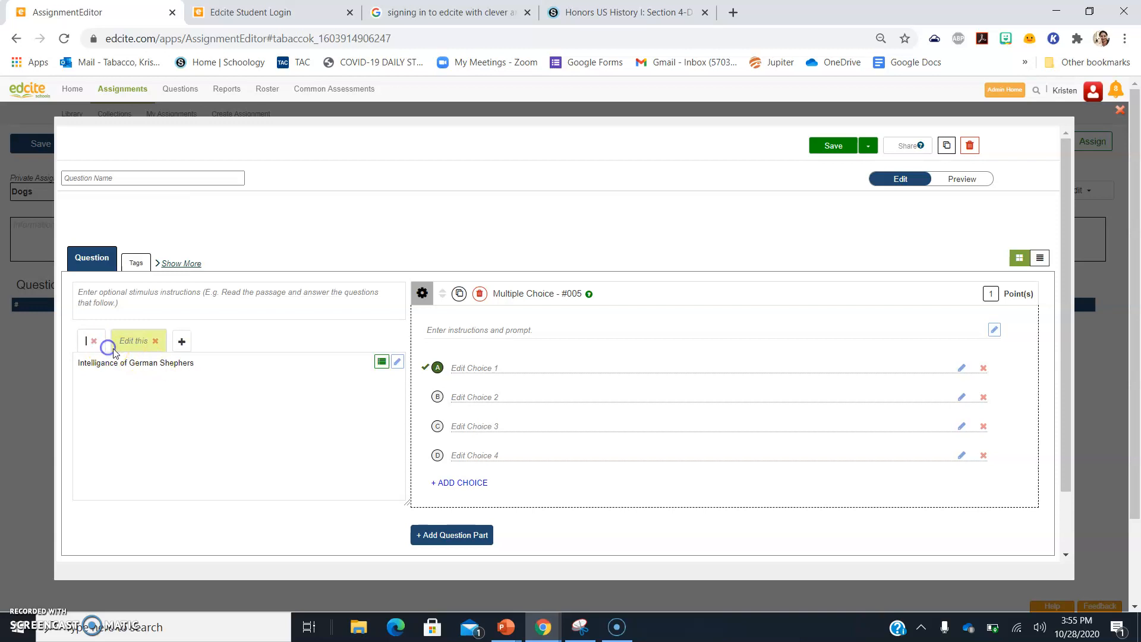
click(101, 341)
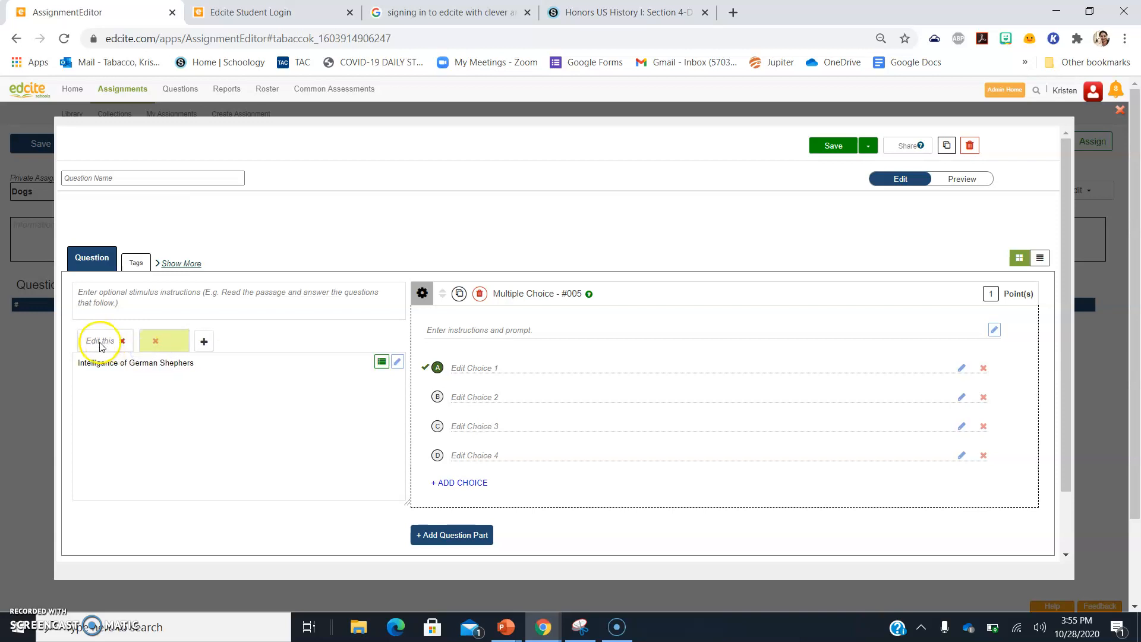
click(160, 341)
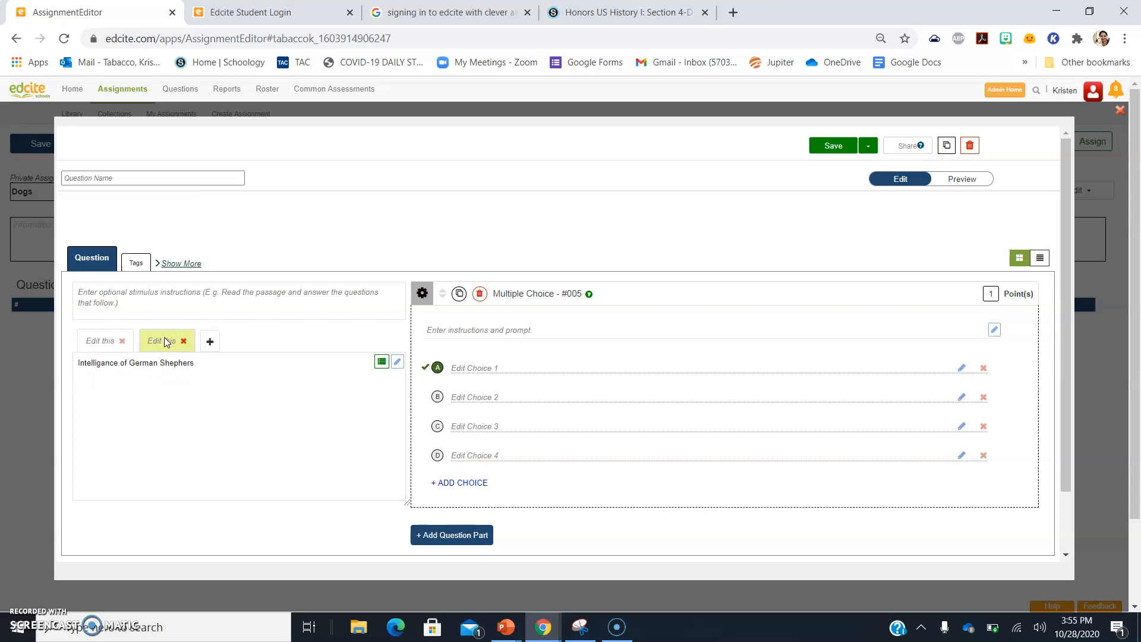
click(166, 342)
text(GSD)
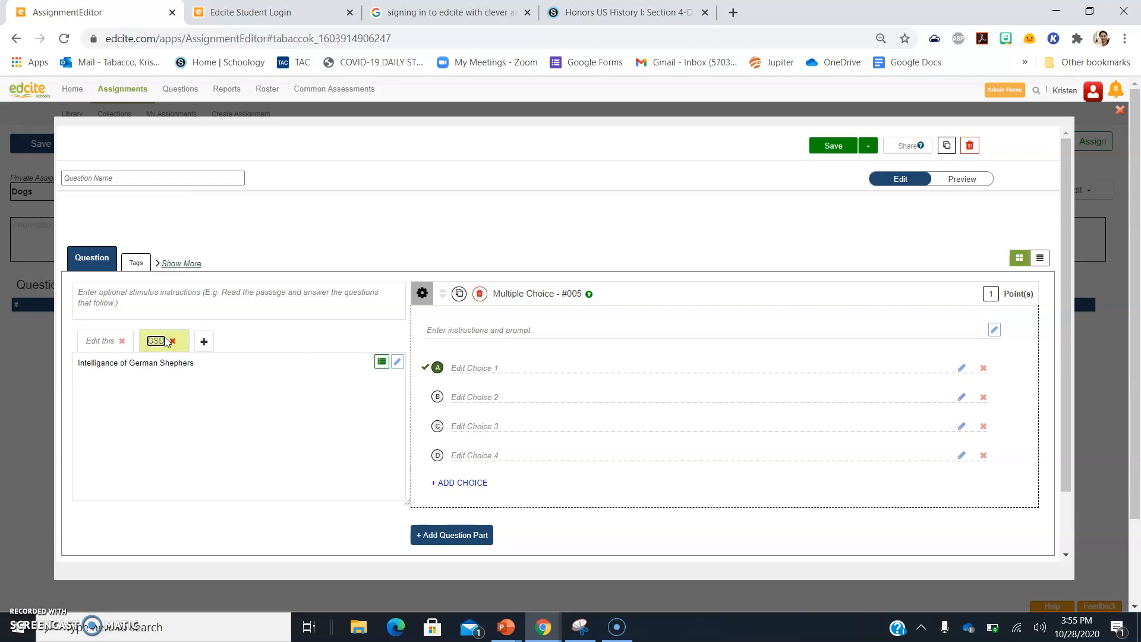
- Label the Border Collies stimulus tab BC and switch between the two stimulus tabs to check them
click(90, 342)
click(93, 343)
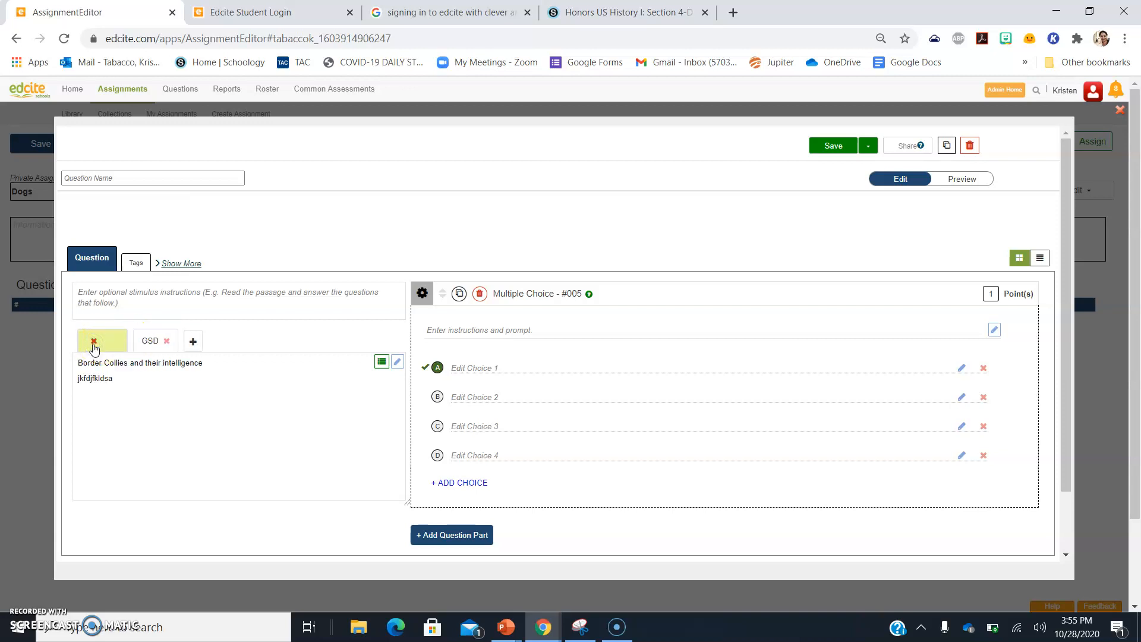
click(103, 344)
text(BC)
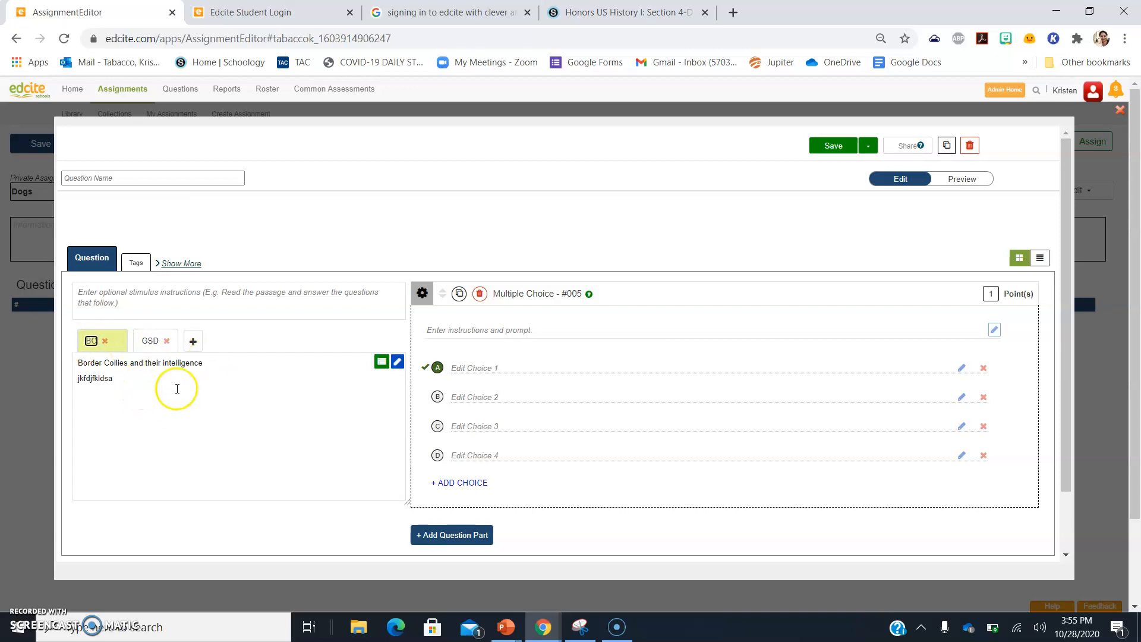
click(143, 342)
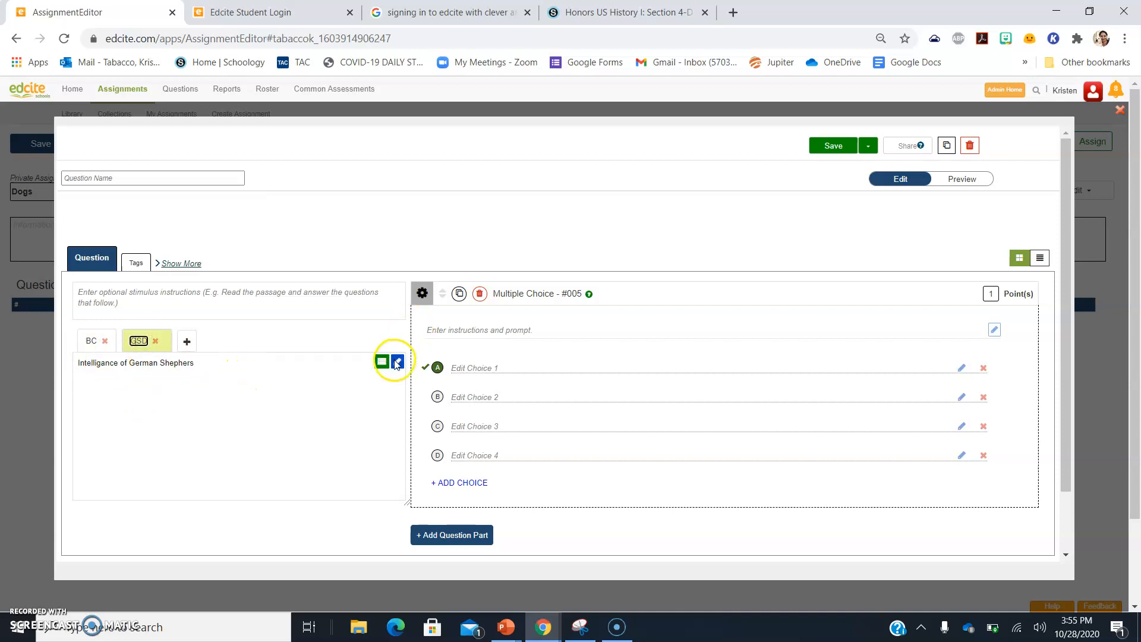
click(87, 345)
- Review the question's tagging options, including what the tags apply to, and return to the question content
click(137, 264)
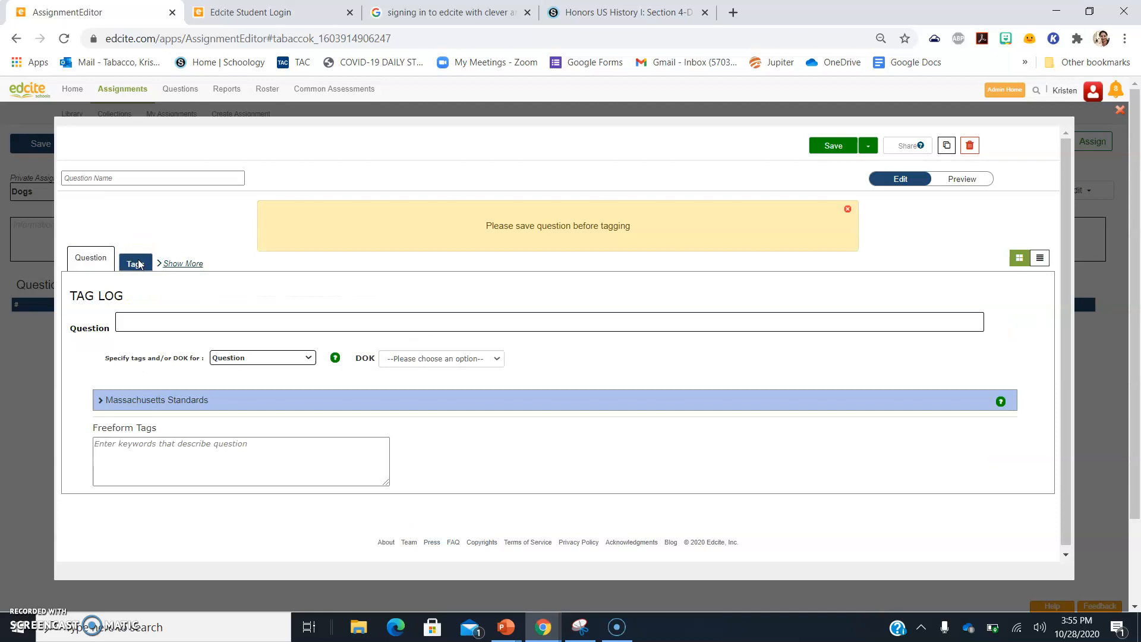
click(275, 358)
click(275, 359)
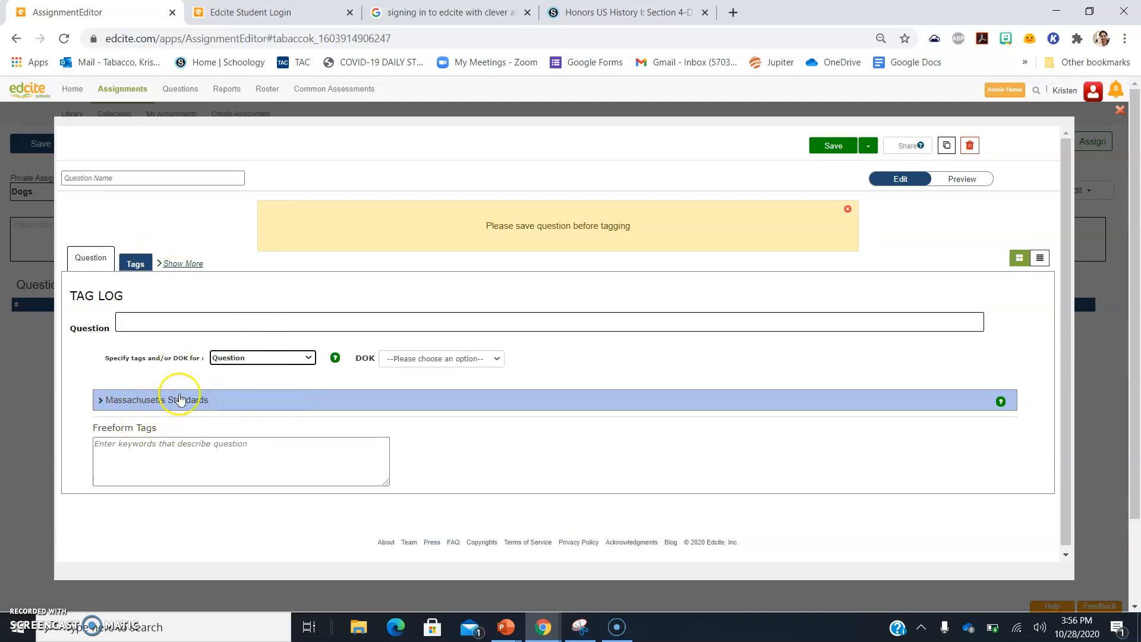
click(95, 260)
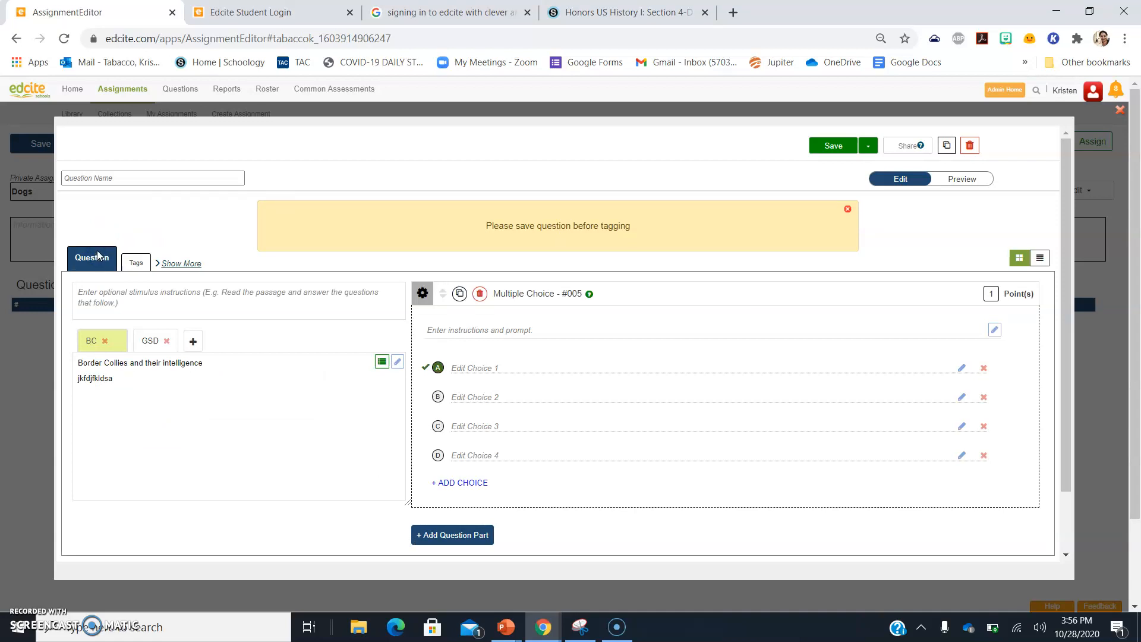
- Delete the filler line below the Border Collies stimulus text and check both stimulus tabs
click(215, 387)
drag(151, 389, 76, 376)
key(BackSpace)
click(123, 392)
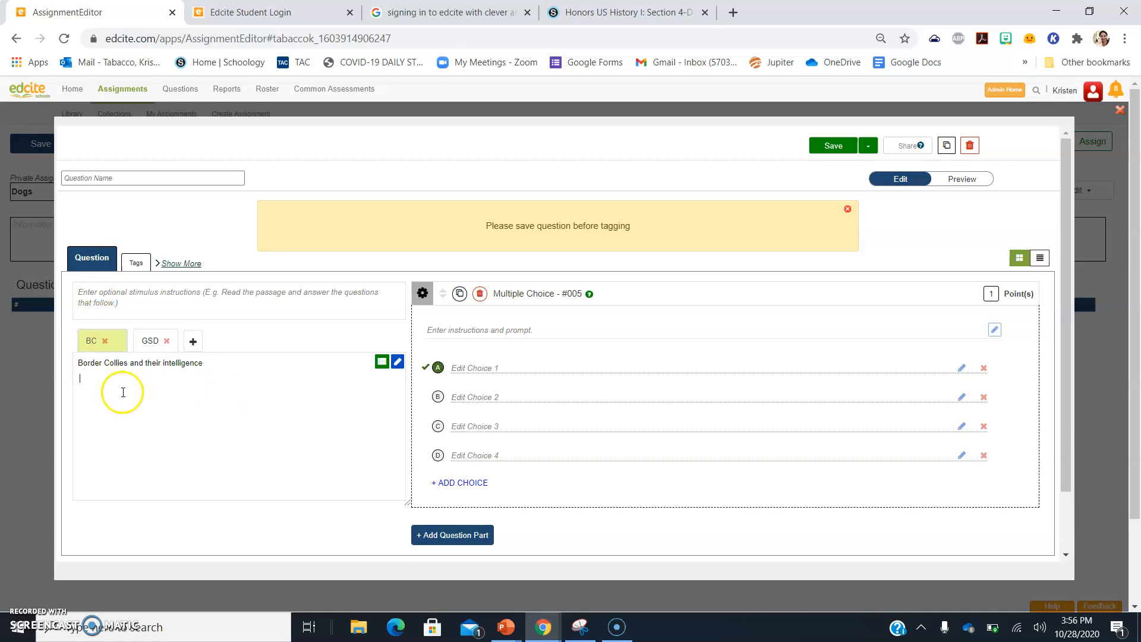
click(141, 348)
click(91, 340)
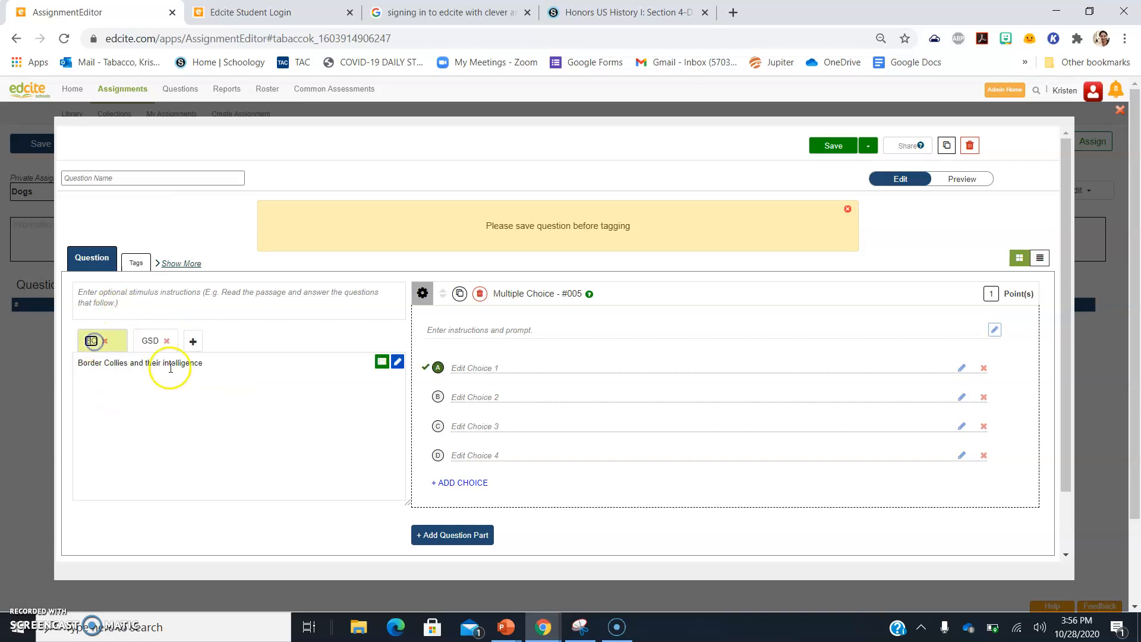
click(149, 344)
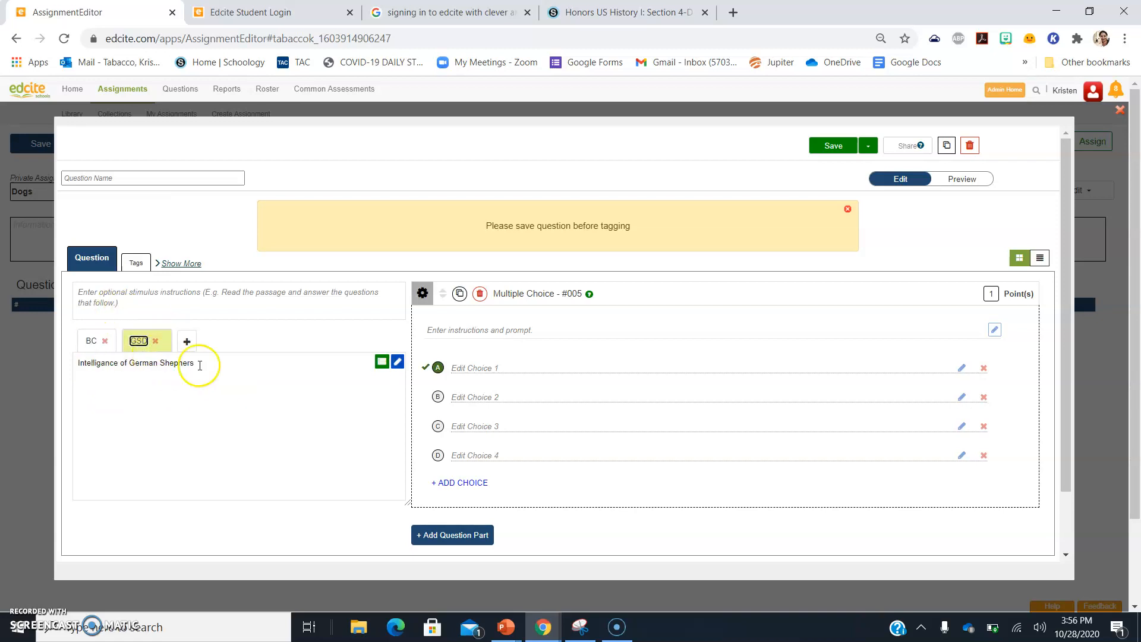
- Enter "How many toys can buddy name?" as the multiple-choice prompt, with the BC stimulus shown beside it
click(482, 331)
right_click(482, 331)
key(Escape)
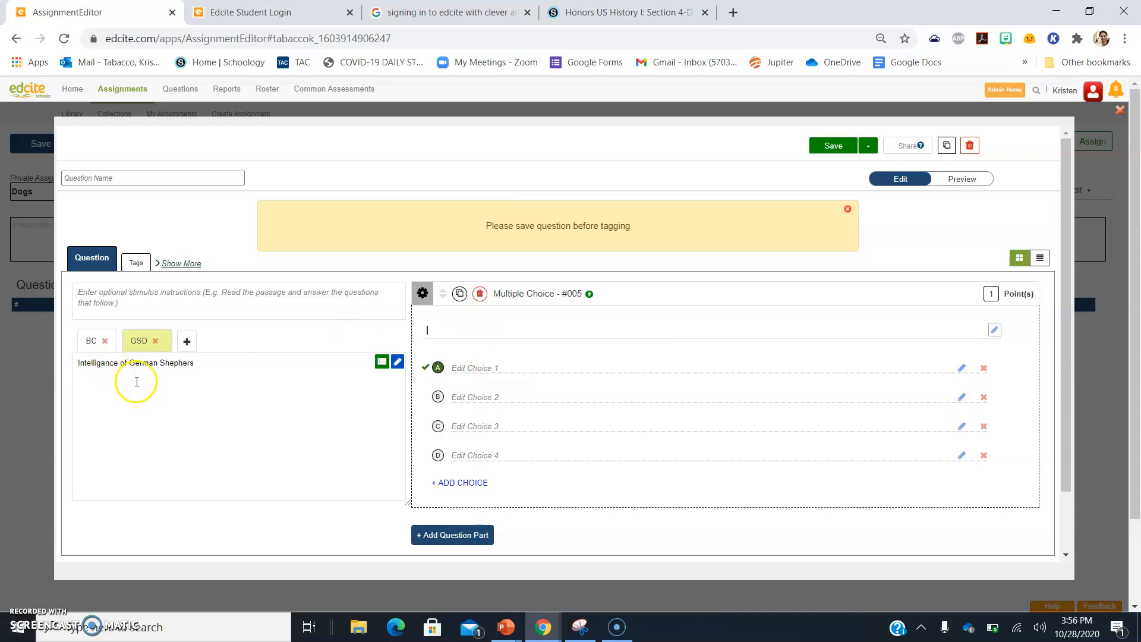
click(91, 343)
click(439, 348)
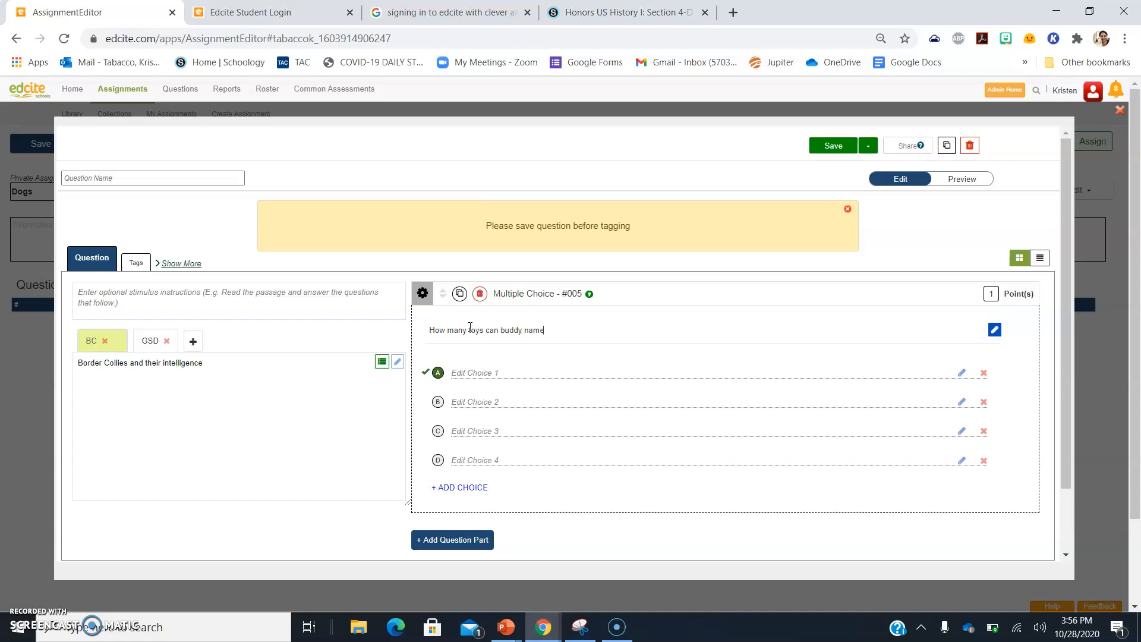
- Fill in the answer choices one, 20, 134 and 15, and mark 134 as the correct answer
text(one)
click(475, 401)
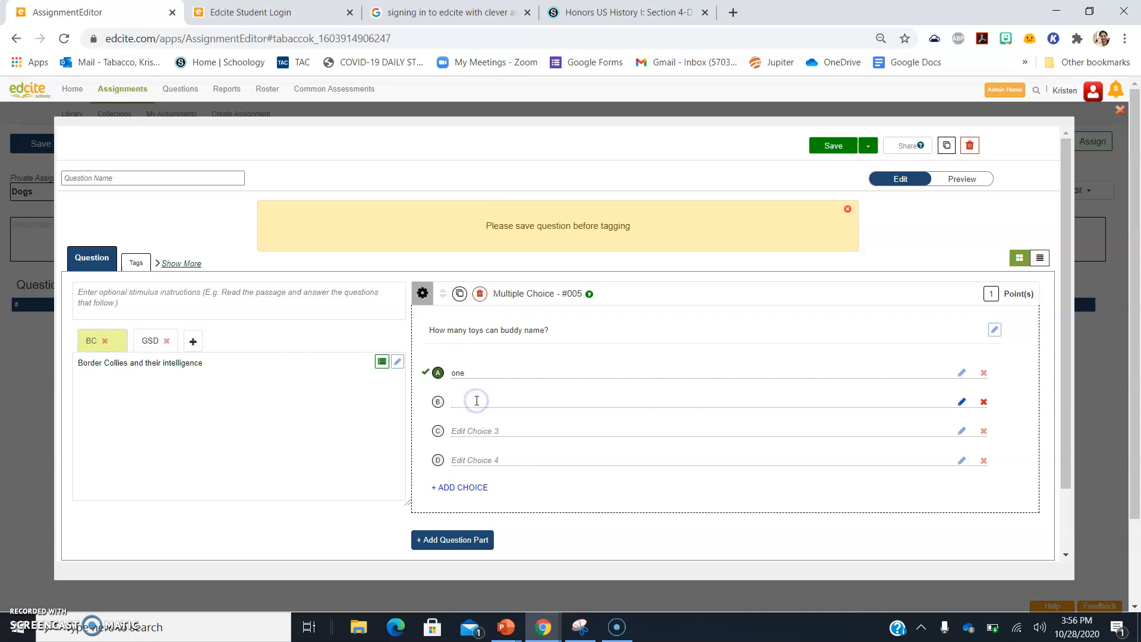
text(20)
click(471, 432)
text(12)
text(4)
click(467, 463)
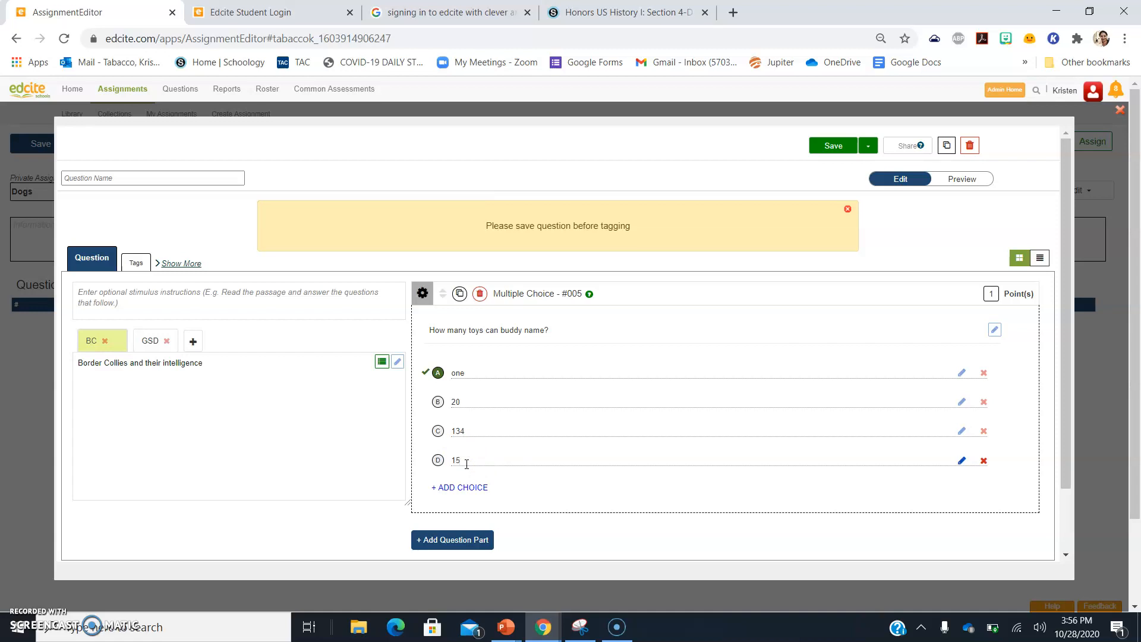
click(438, 432)
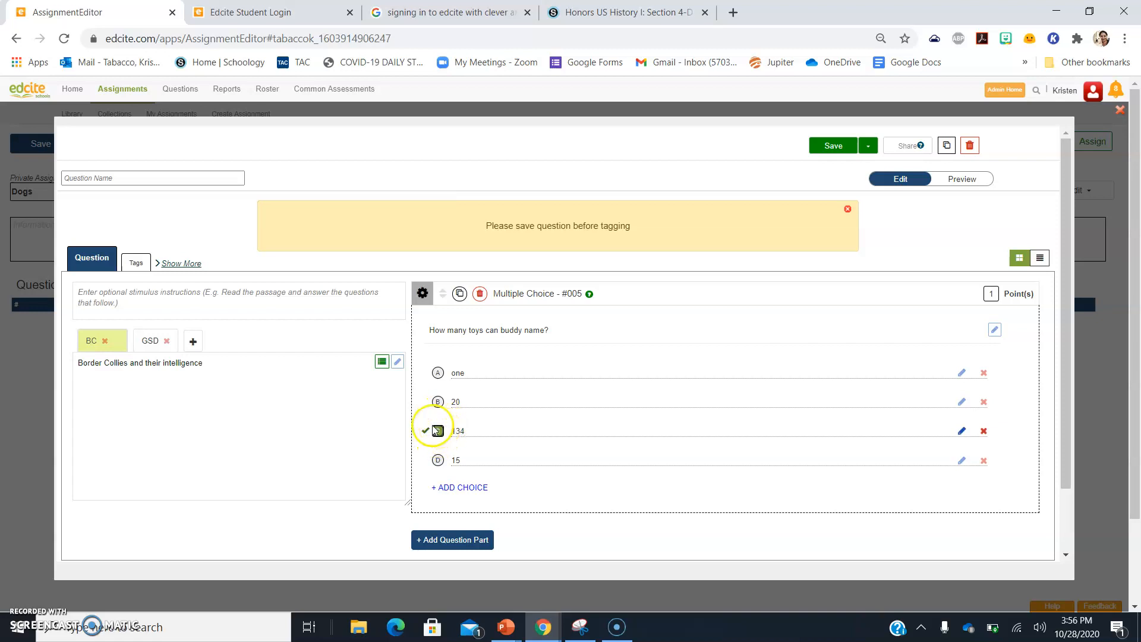
- Dismiss the notice about saving before tagging and look over the whole question
drag(1068, 255, 1071, 315)
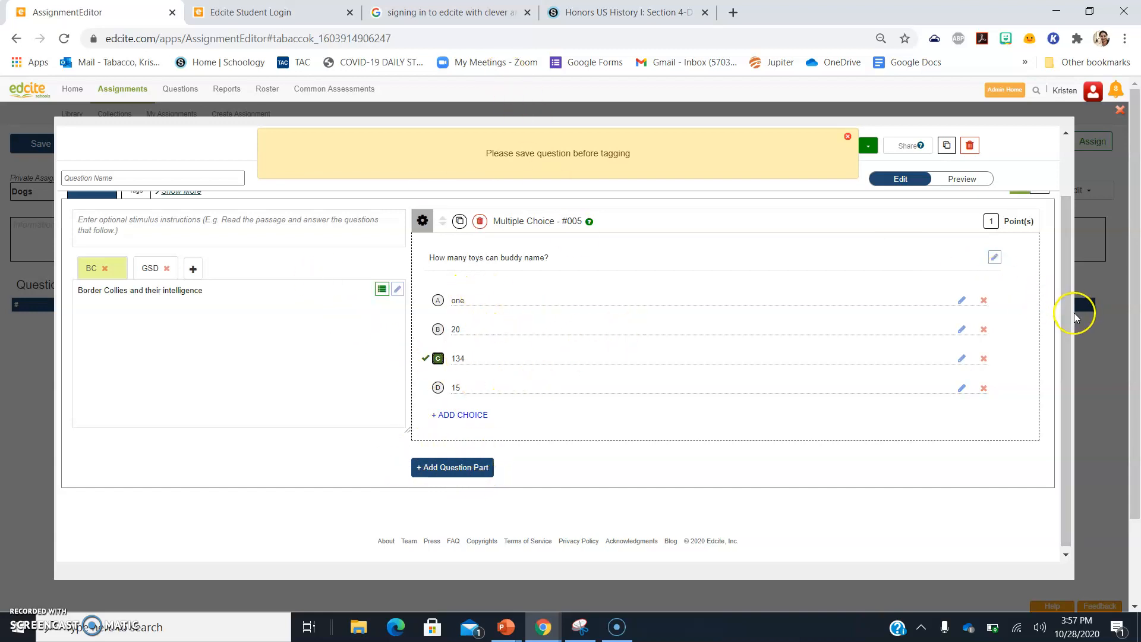
drag(1068, 249, 1056, 166)
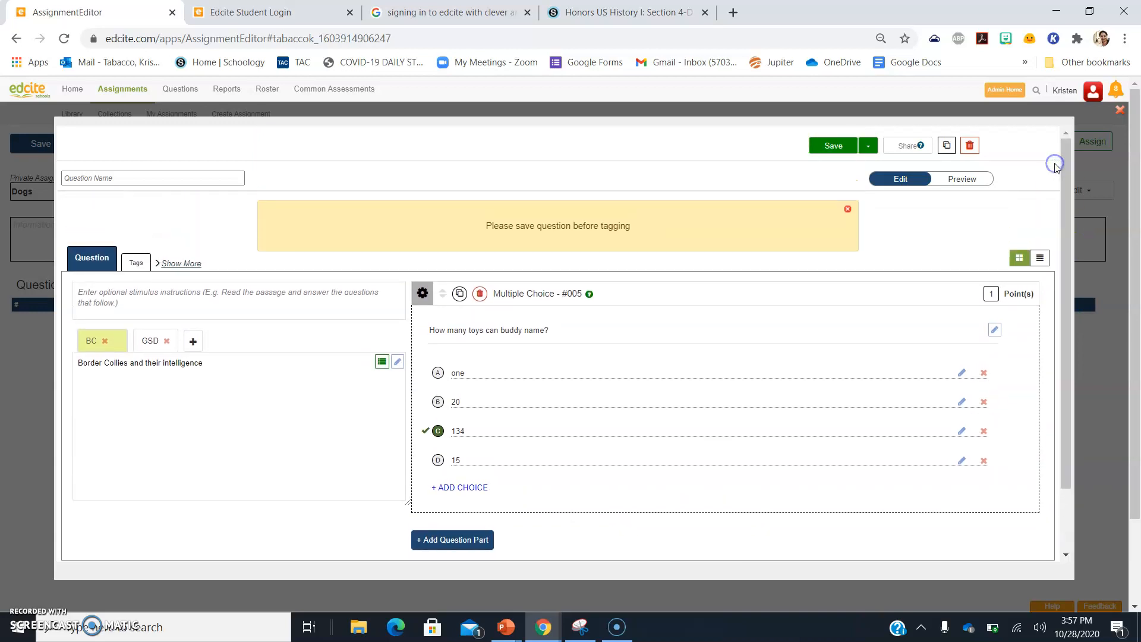
click(848, 209)
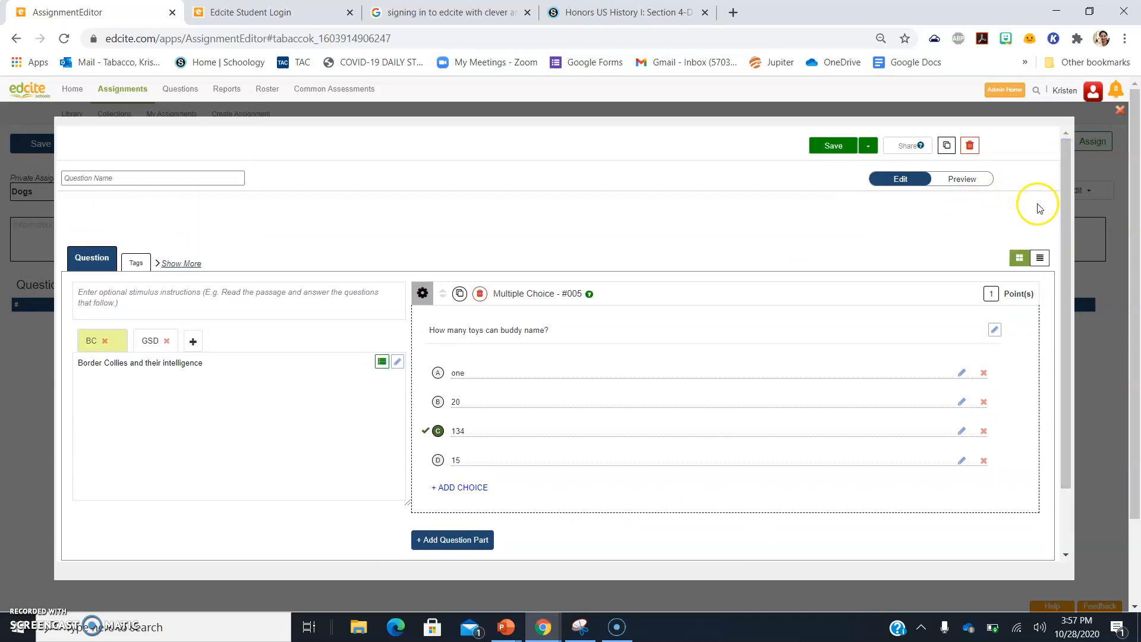
drag(1069, 227, 1064, 251)
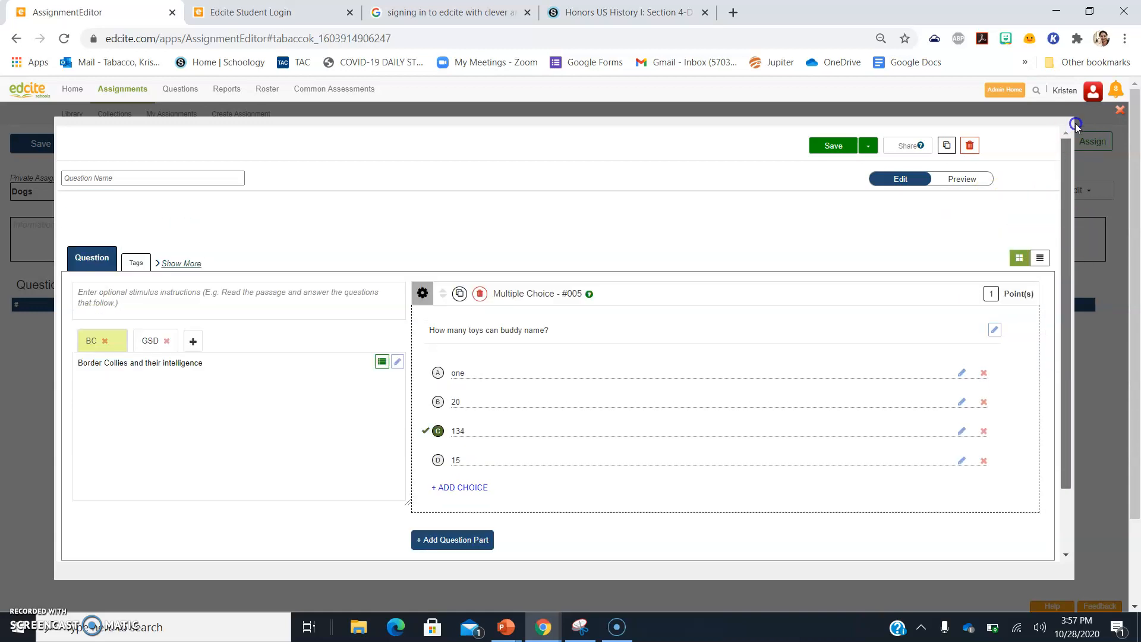
- Save the question, rename it Question 1, save it again and close the question editor
click(832, 146)
click(121, 176)
drag(121, 176, 43, 183)
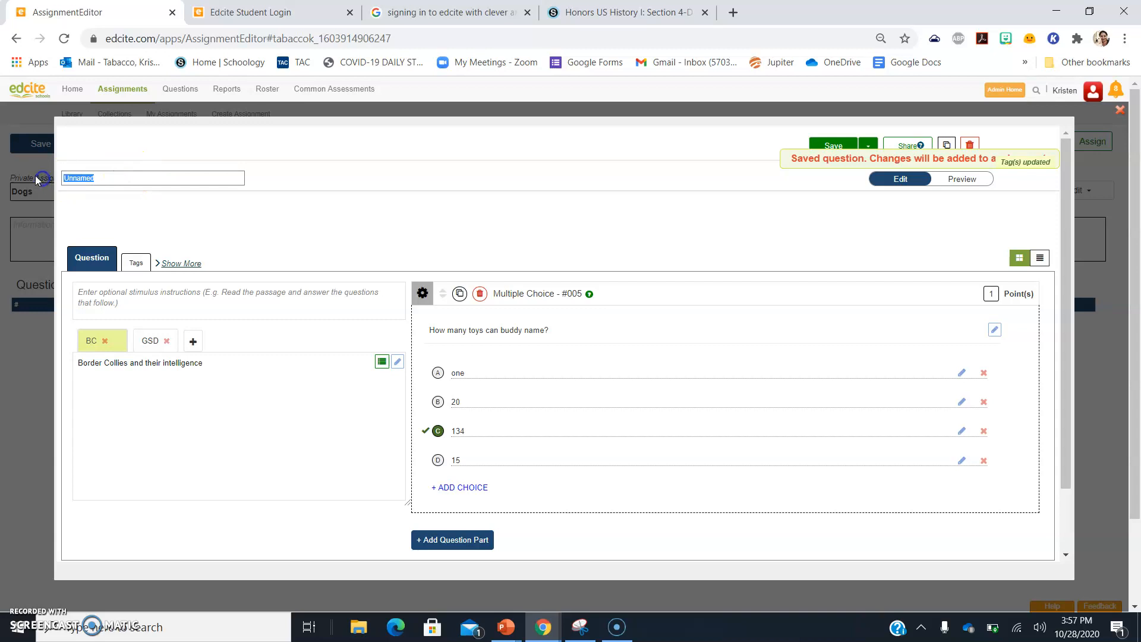
text(Question 1)
click(827, 145)
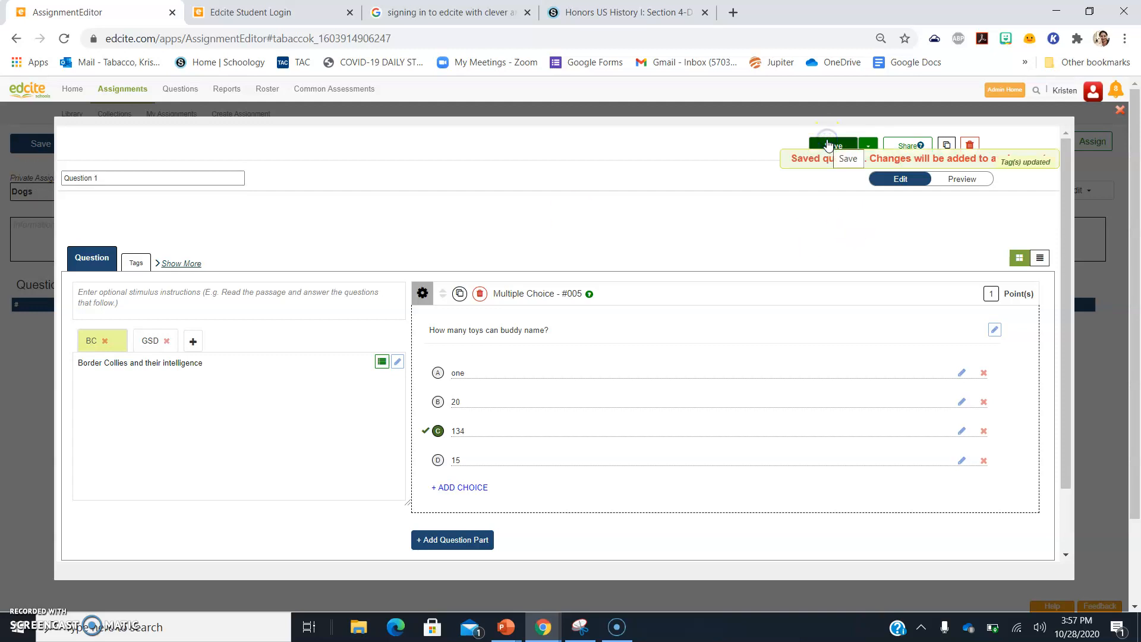
click(1116, 115)
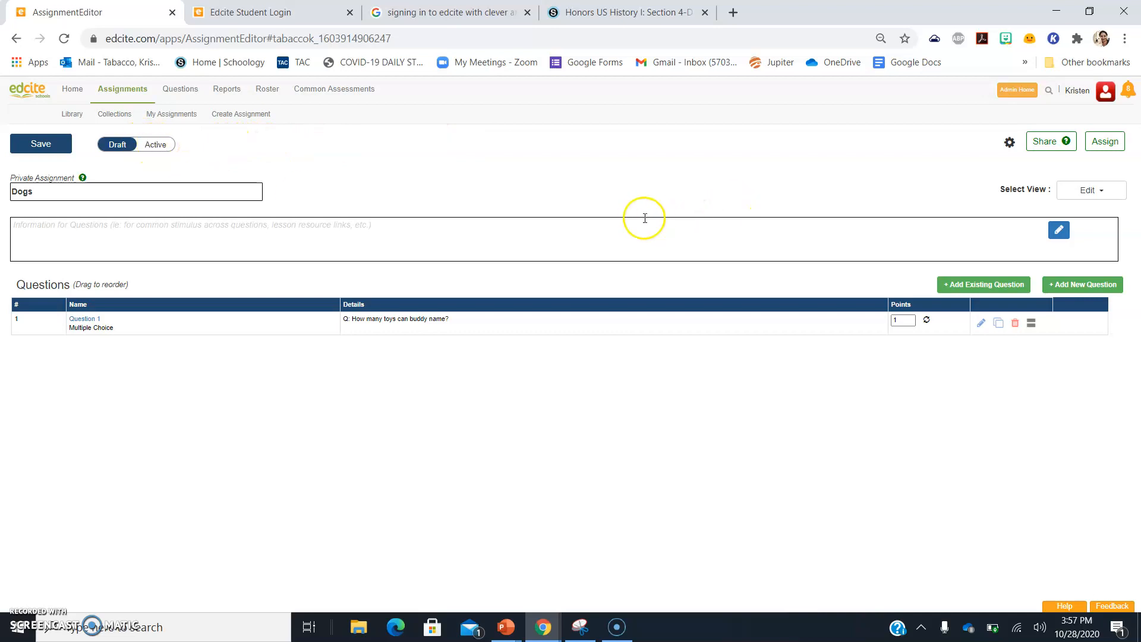
- Open all settings of the Dogs assignment and mark it as a common assessment
click(1009, 142)
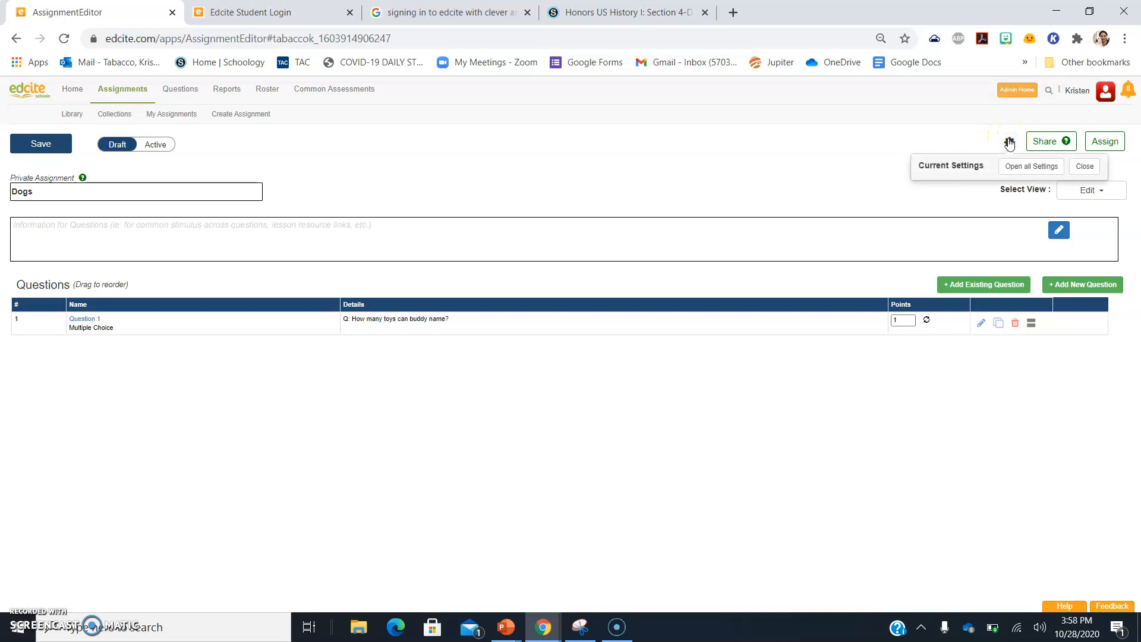
click(1024, 169)
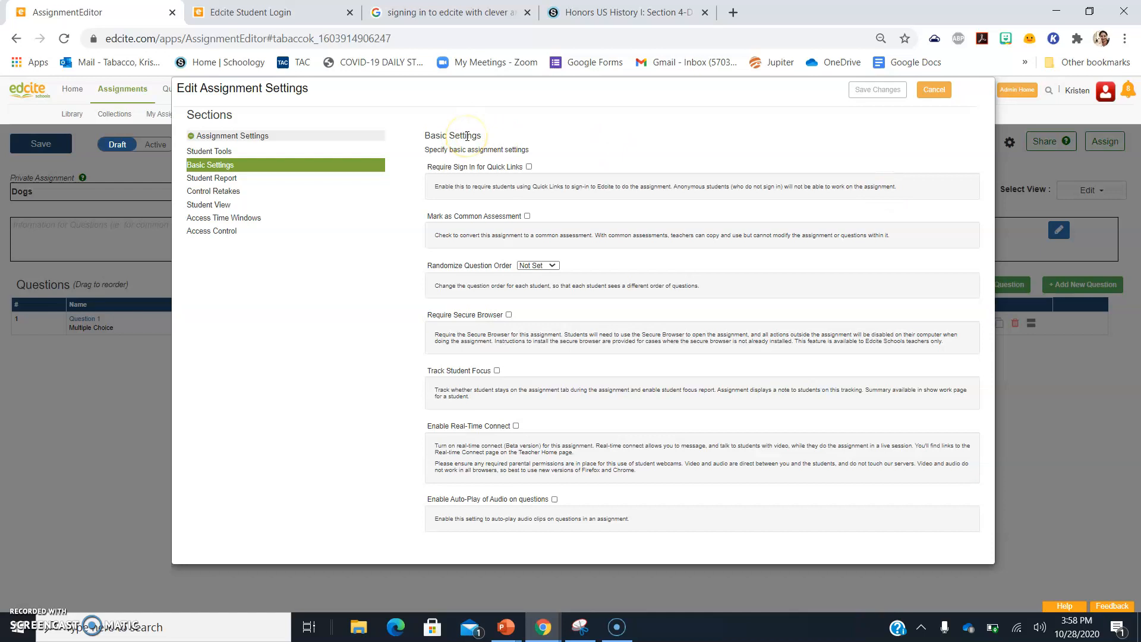
click(526, 216)
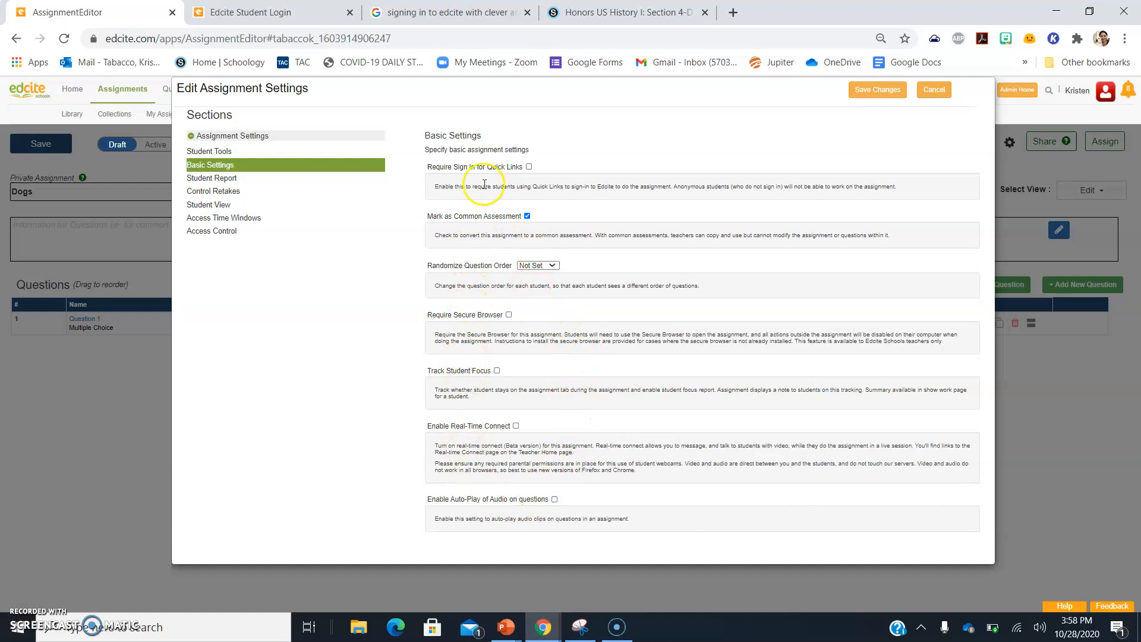
- Review the Student Report, Control Retakes and Student View settings of the assignment
click(231, 180)
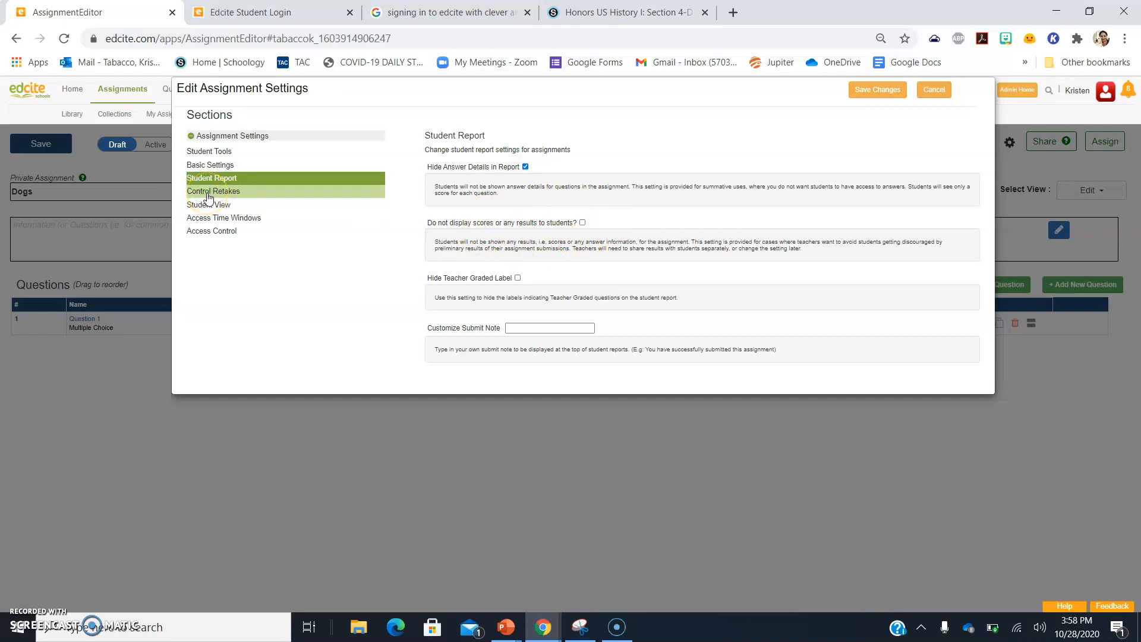
click(241, 196)
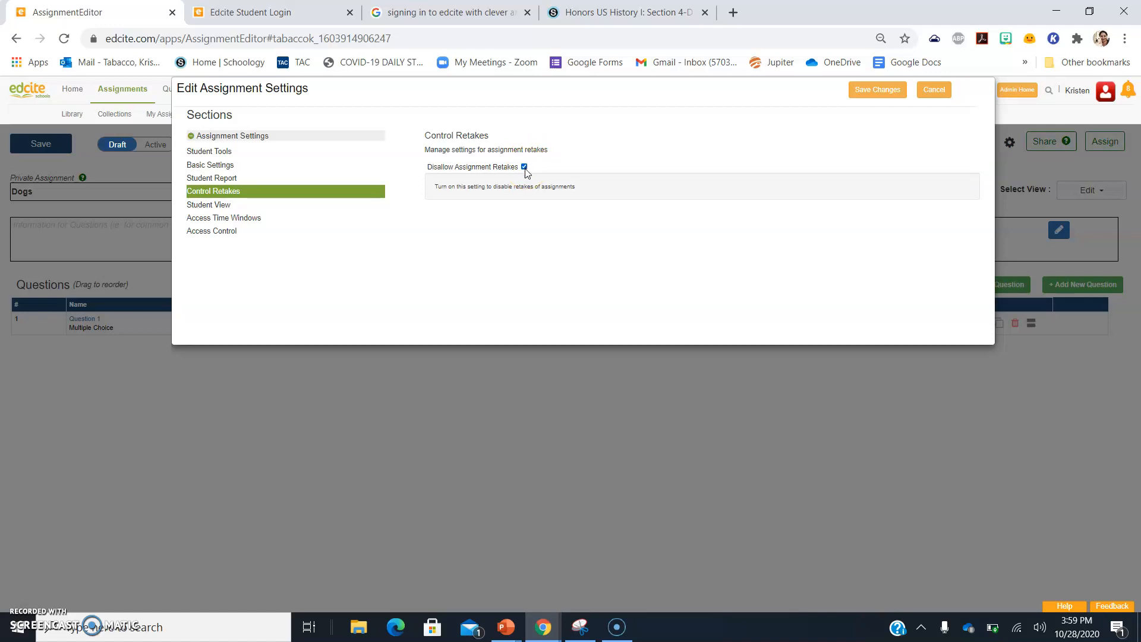
click(238, 206)
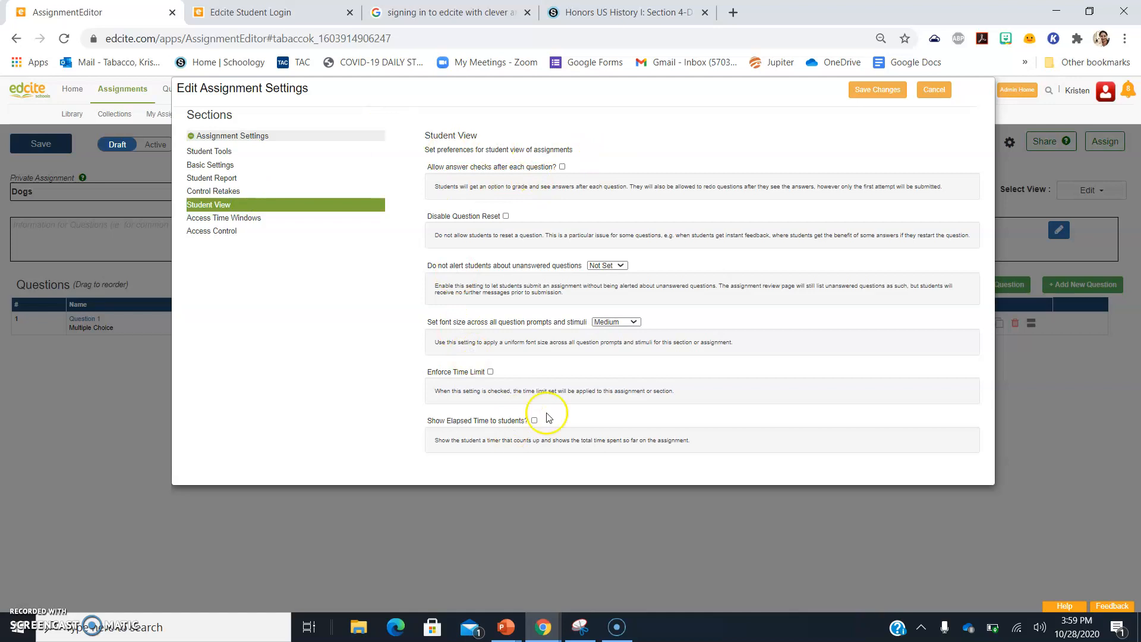
- Try limiting student access to recurring time windows, look at the options, and disable the limit again
click(255, 218)
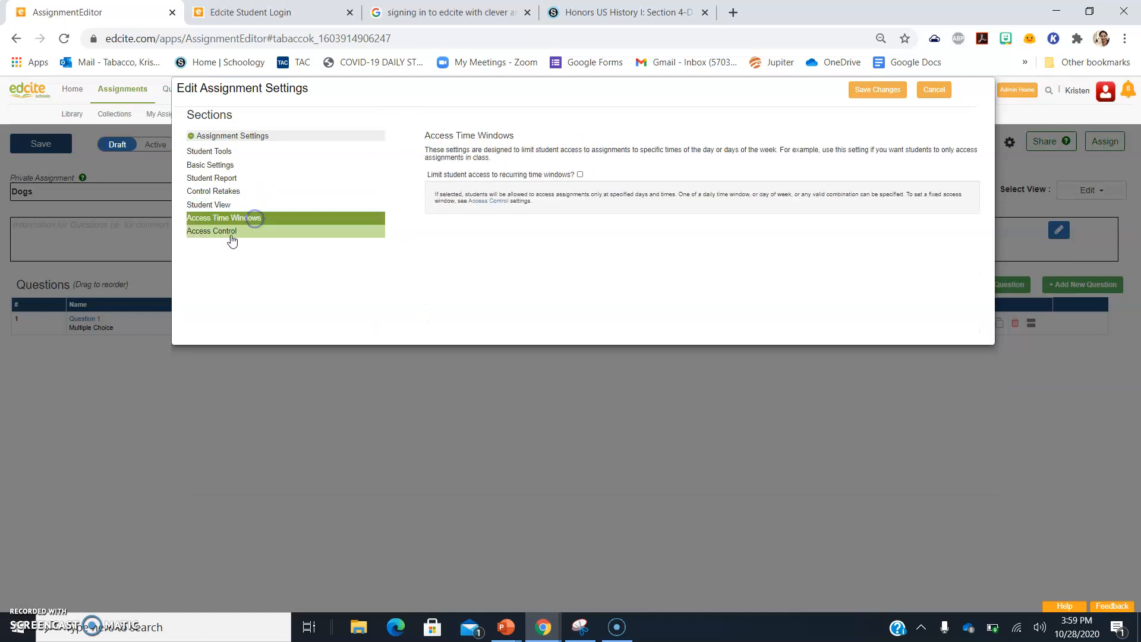
click(580, 175)
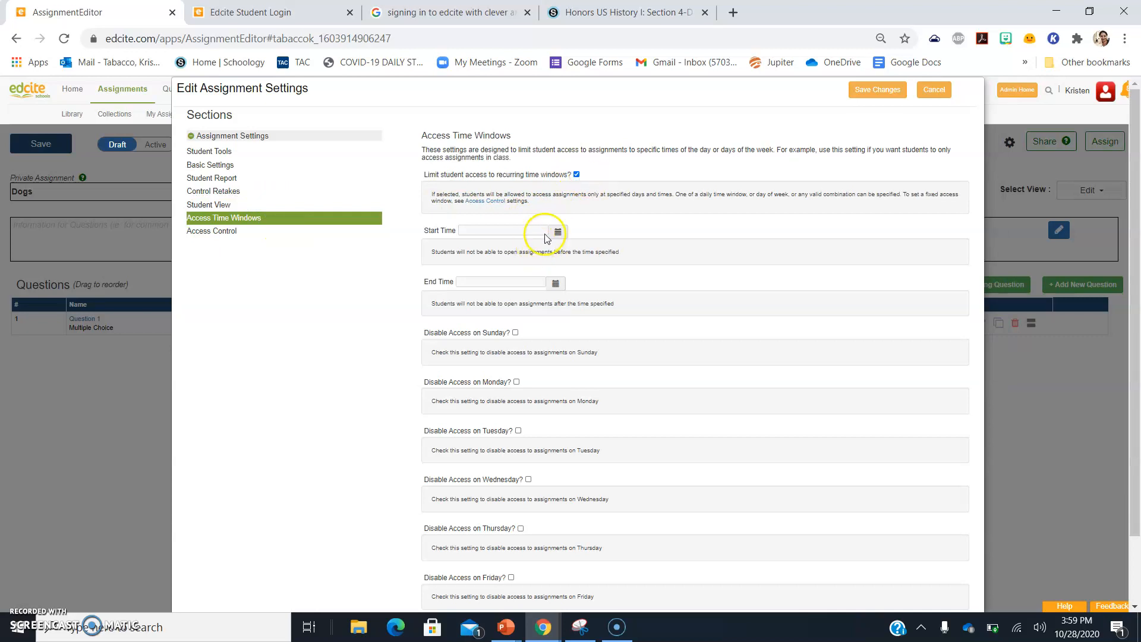
click(578, 175)
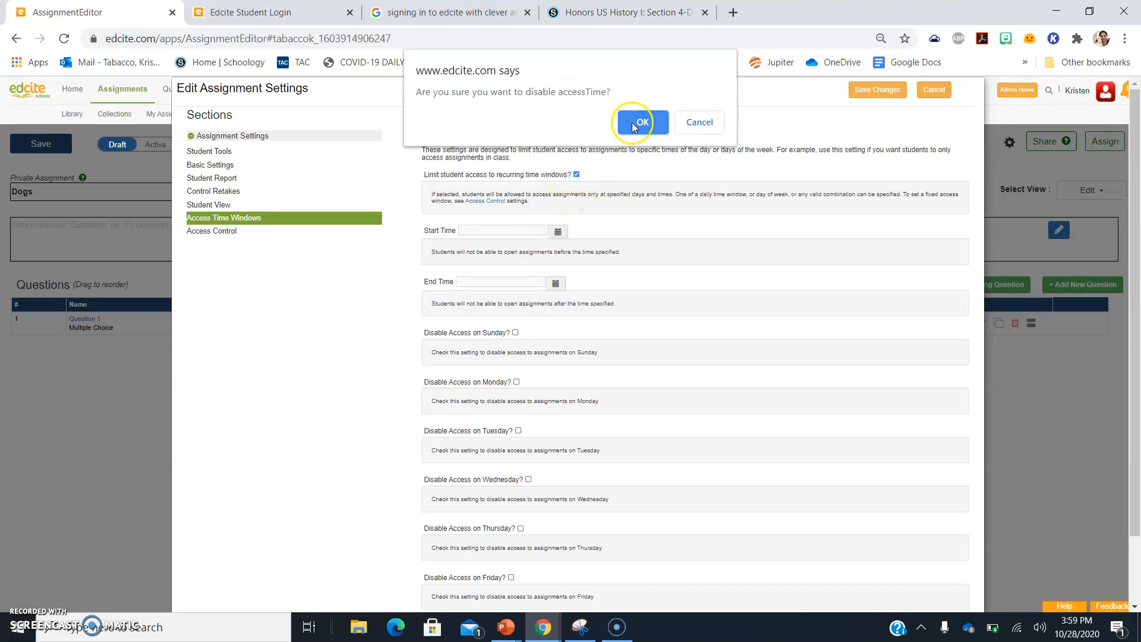
click(692, 122)
click(576, 175)
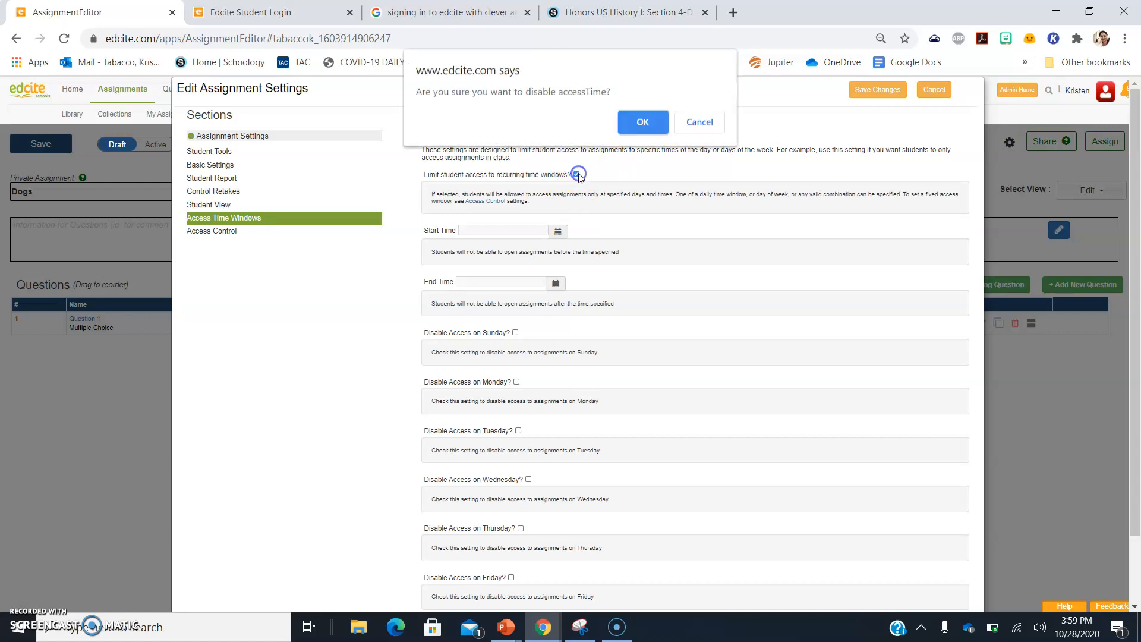
click(643, 122)
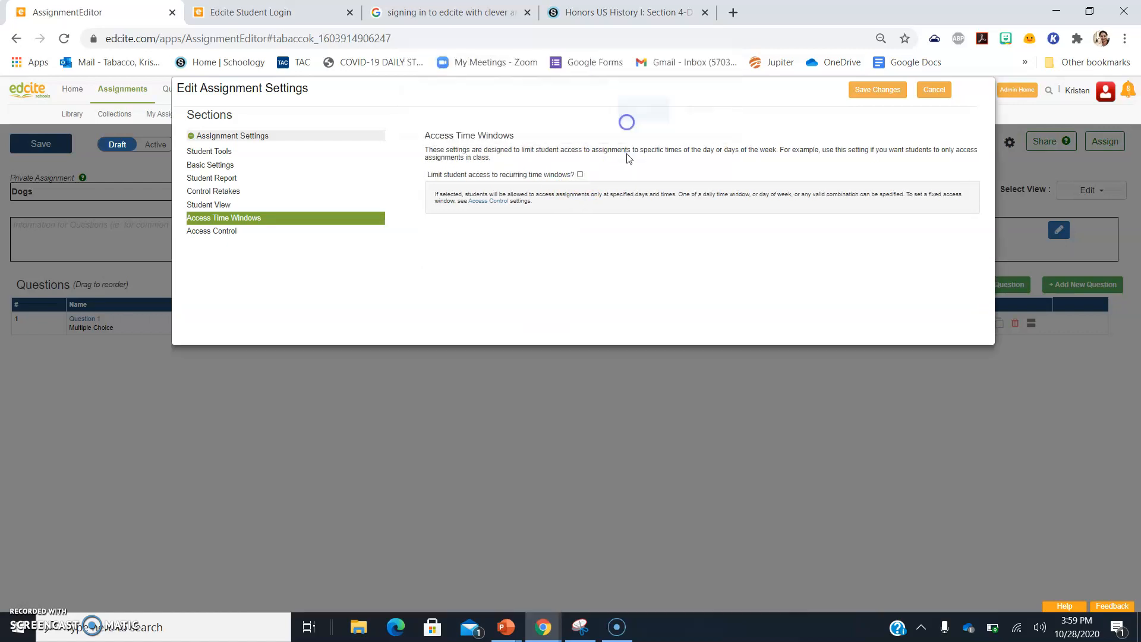
- Examine the Access Control and Student Tools settings, and recheck the Basic Settings and Student Report sections
click(223, 232)
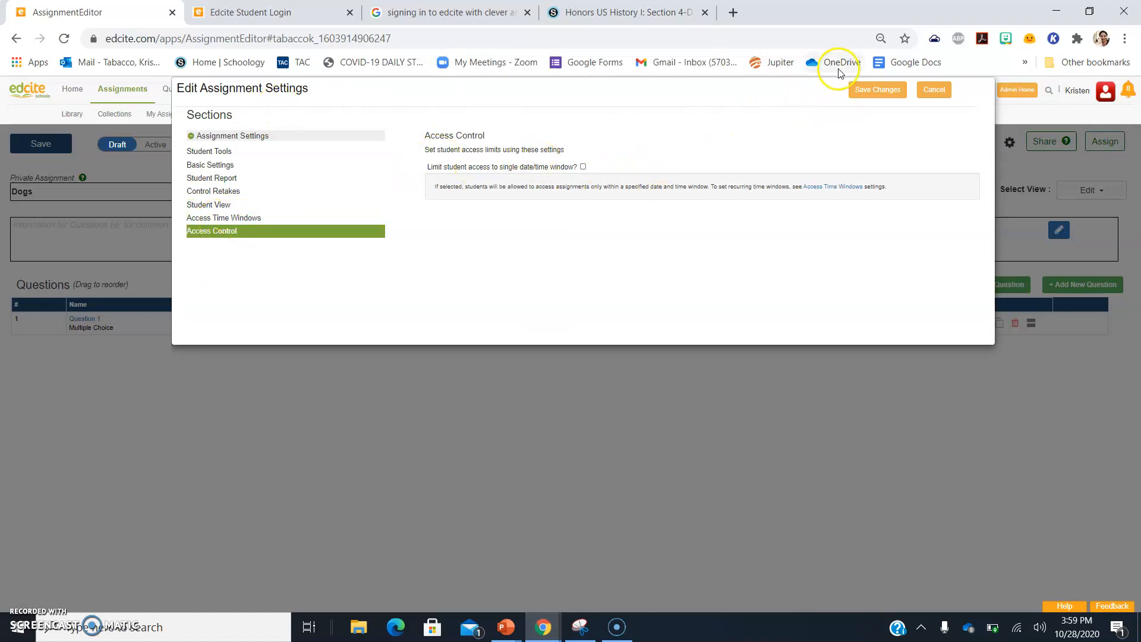
click(270, 151)
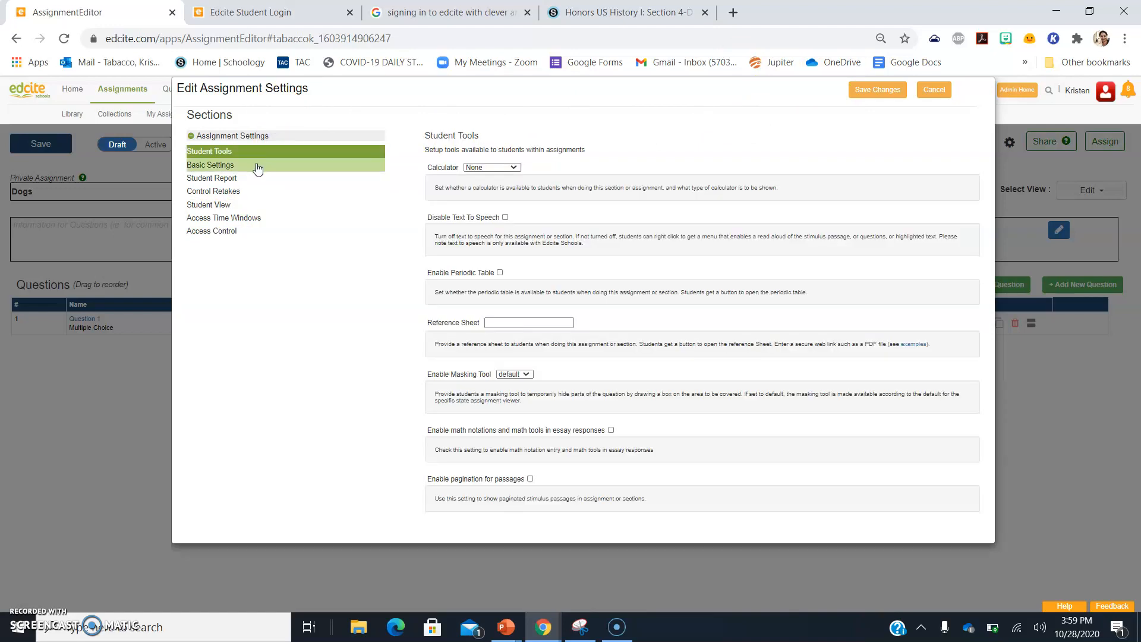
click(256, 165)
click(255, 178)
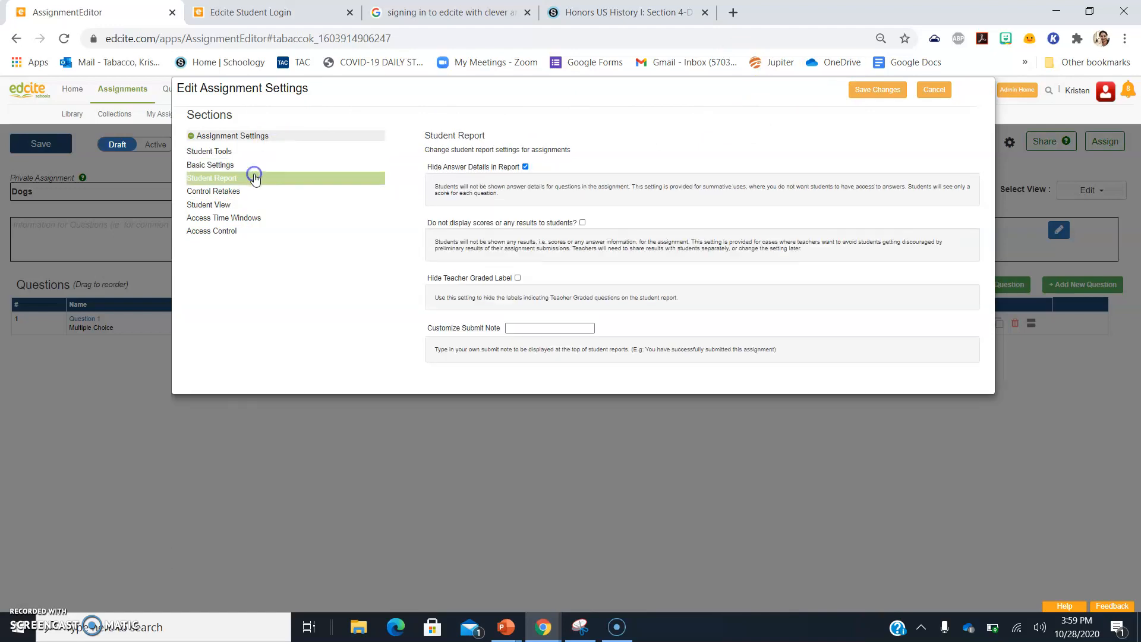
- Turn off Disallow Assignment Retakes, save the settings changes and accept the common assessment notice
click(290, 194)
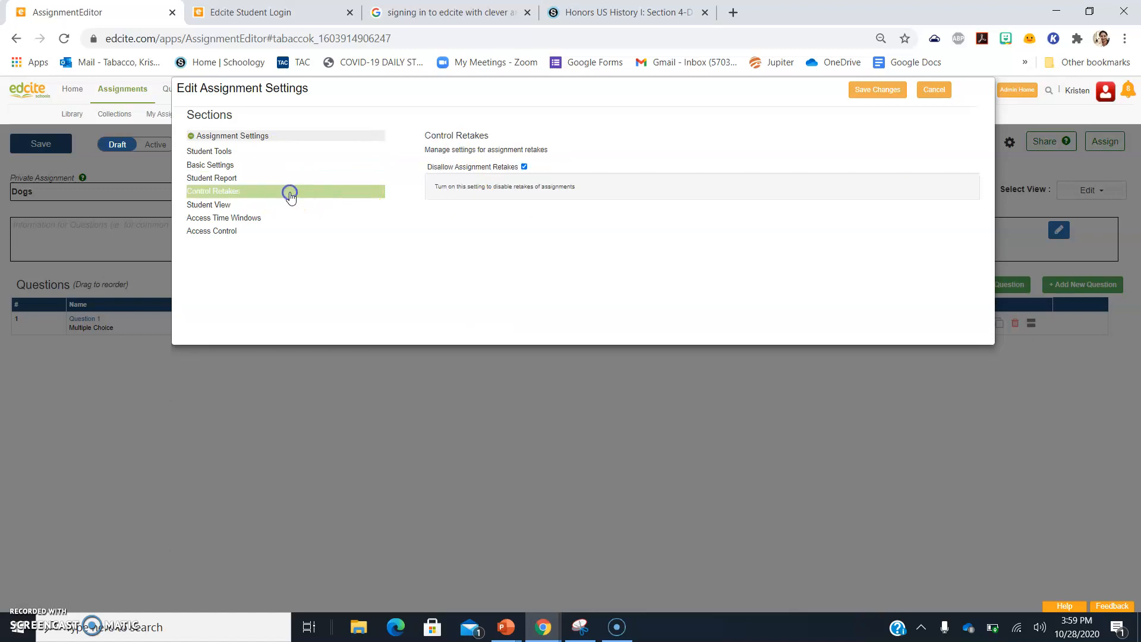
click(528, 167)
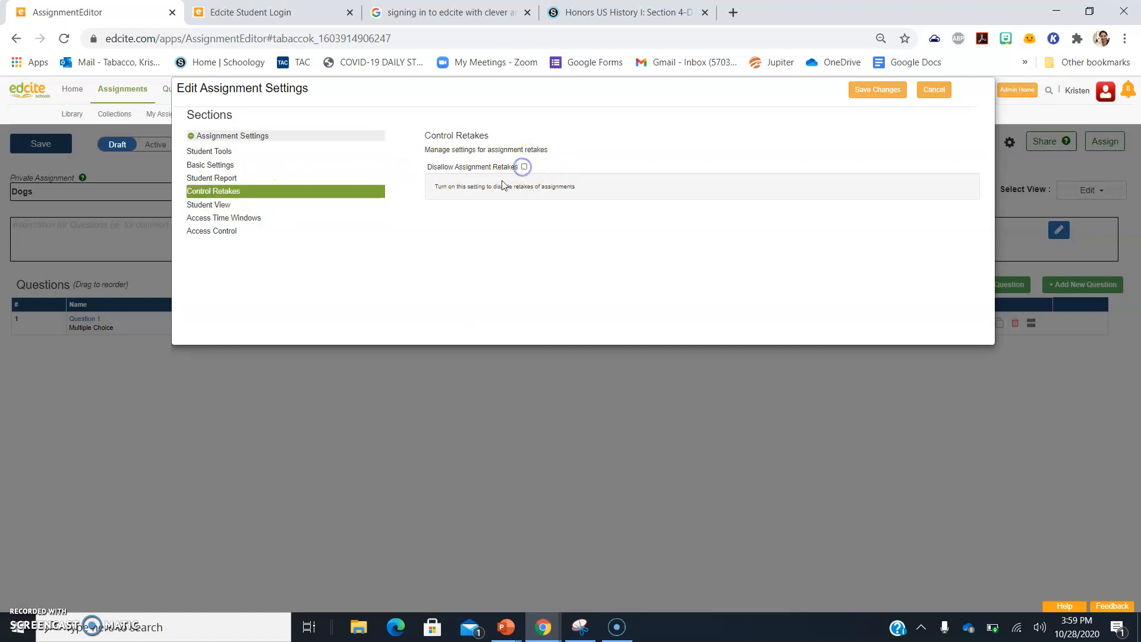
click(891, 90)
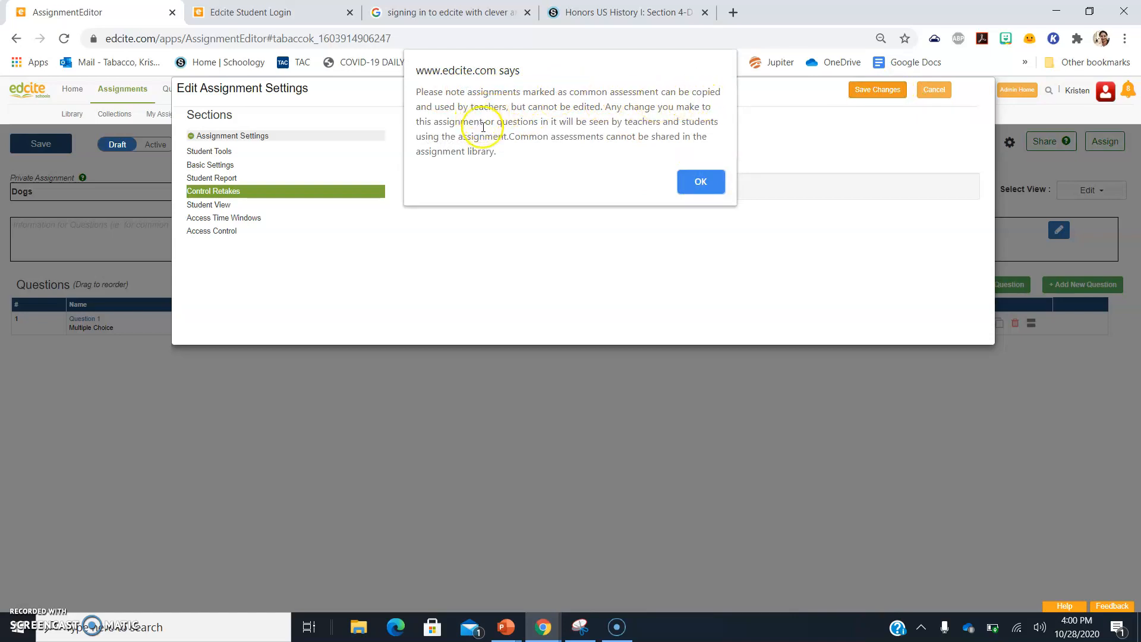
click(701, 182)
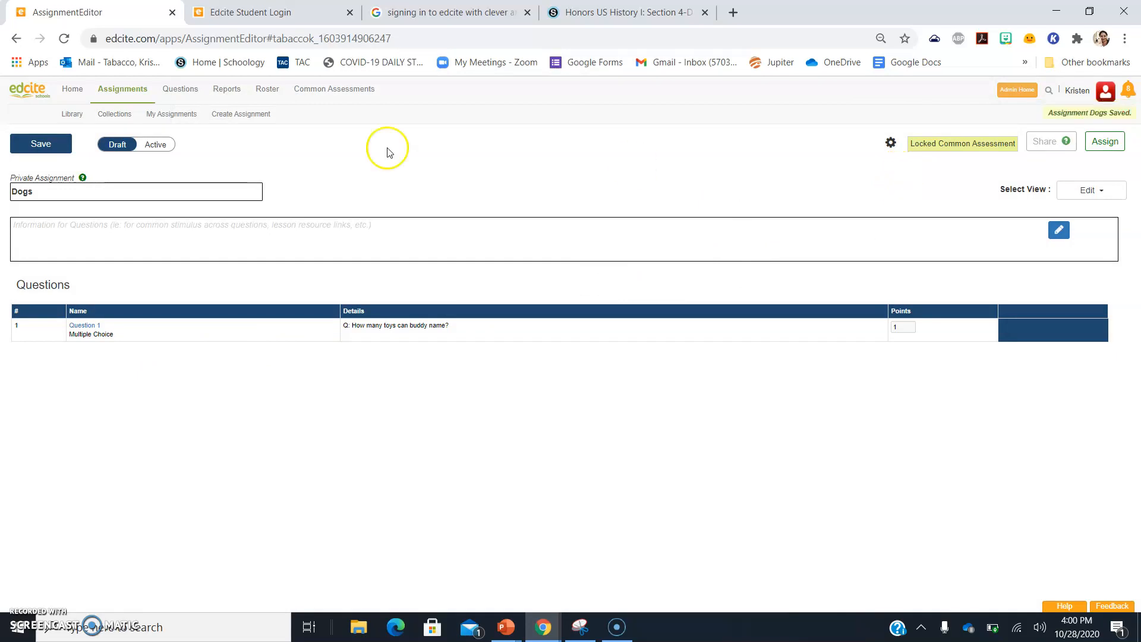
- Set the Dogs assignment's status from draft to Active, check the available views, and save the assignment
click(155, 146)
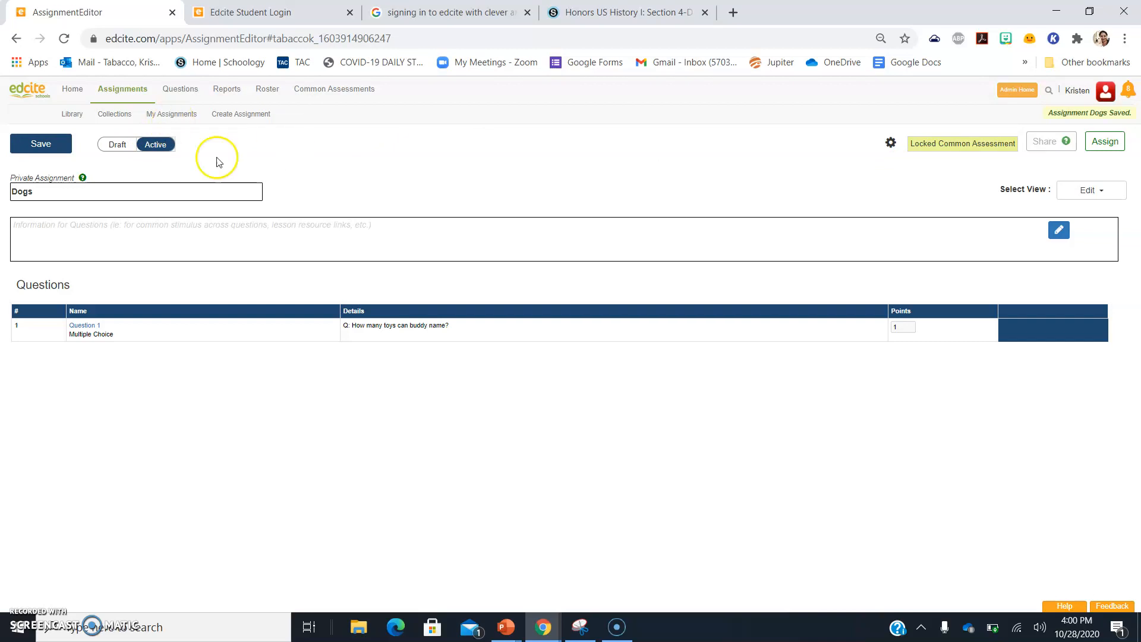
click(1083, 189)
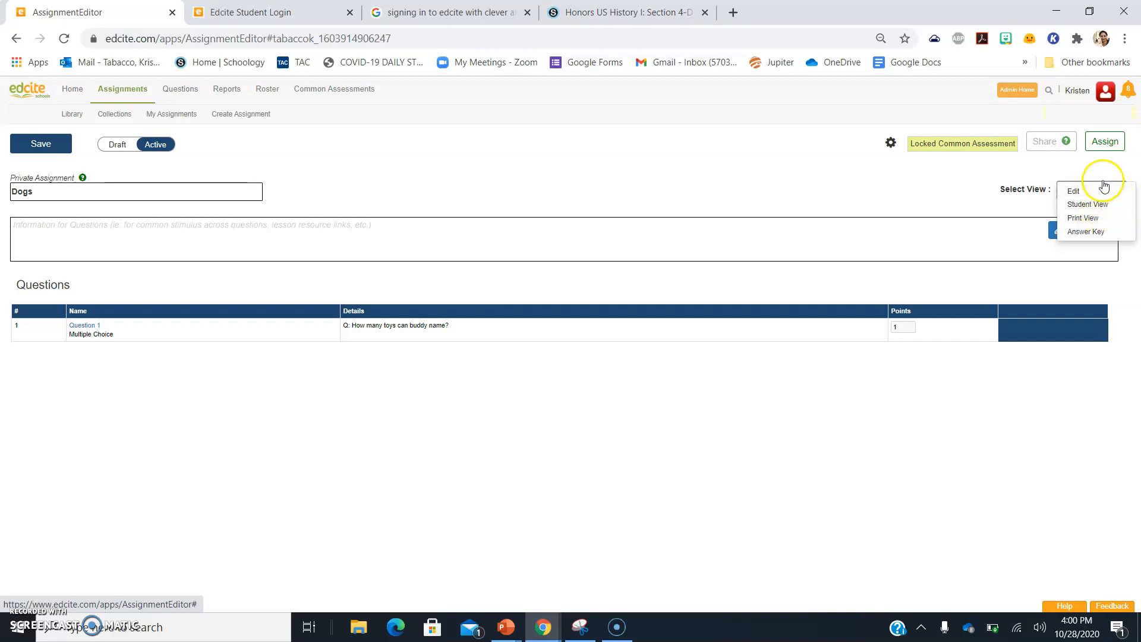
click(1105, 143)
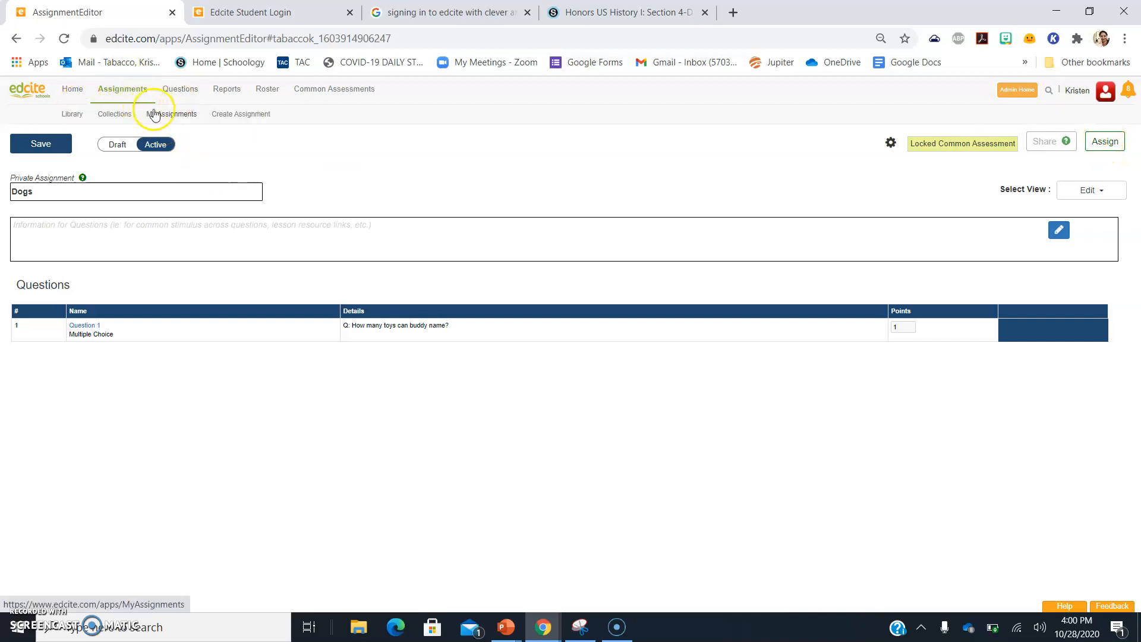
click(47, 140)
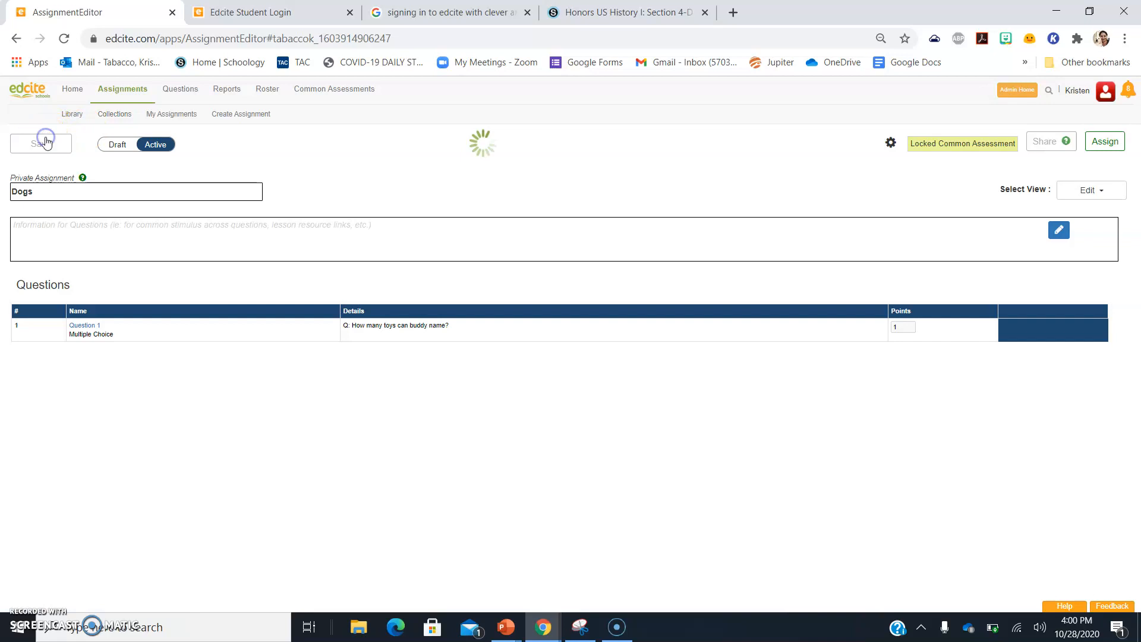
- Browse the school folders in My Assignments, checking the Classical EL subfolders and the US II folder's contents
click(174, 115)
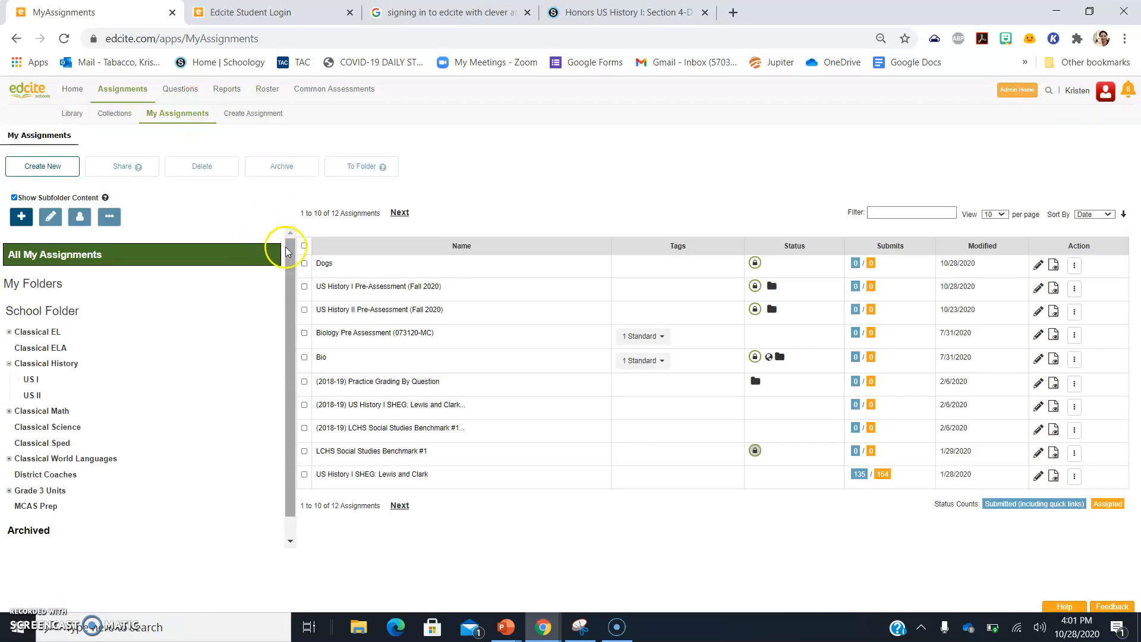
click(304, 265)
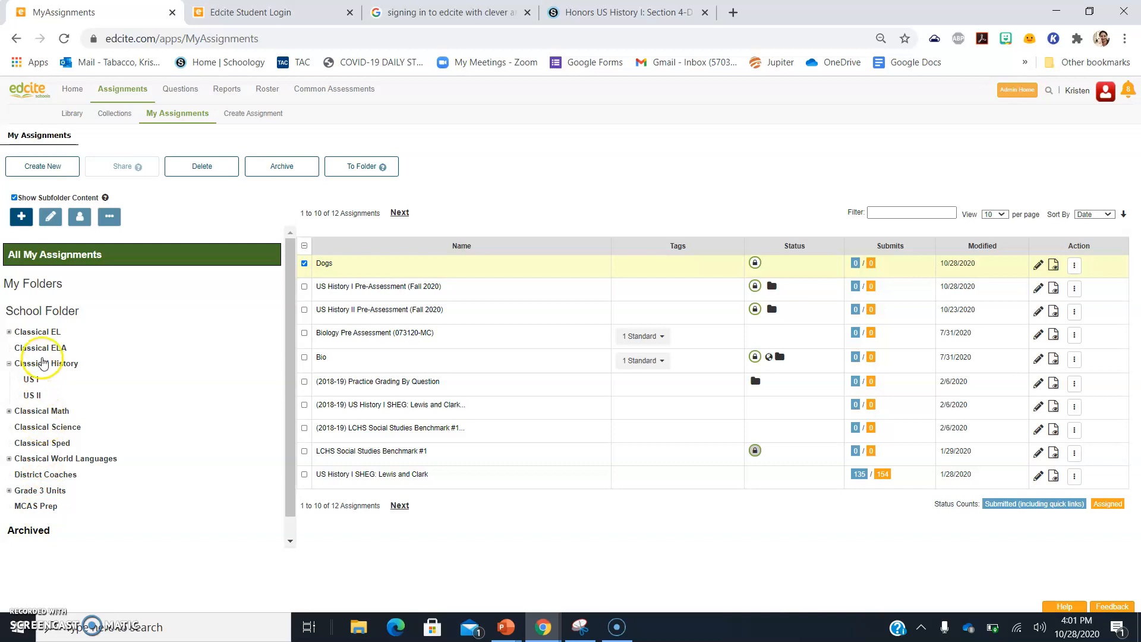
click(12, 411)
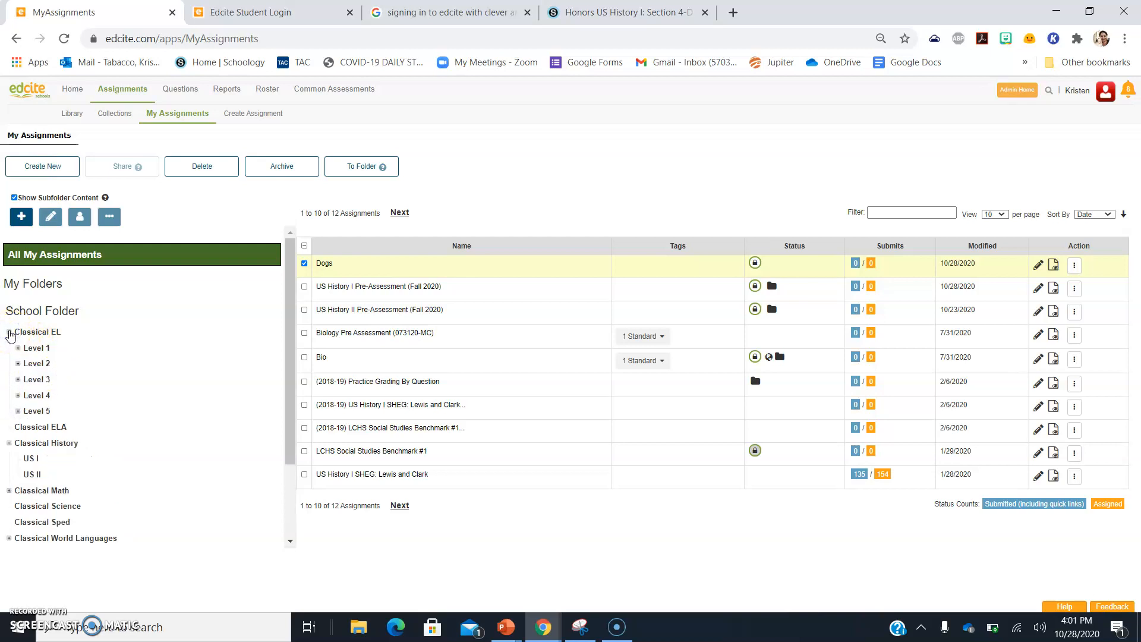
click(9, 332)
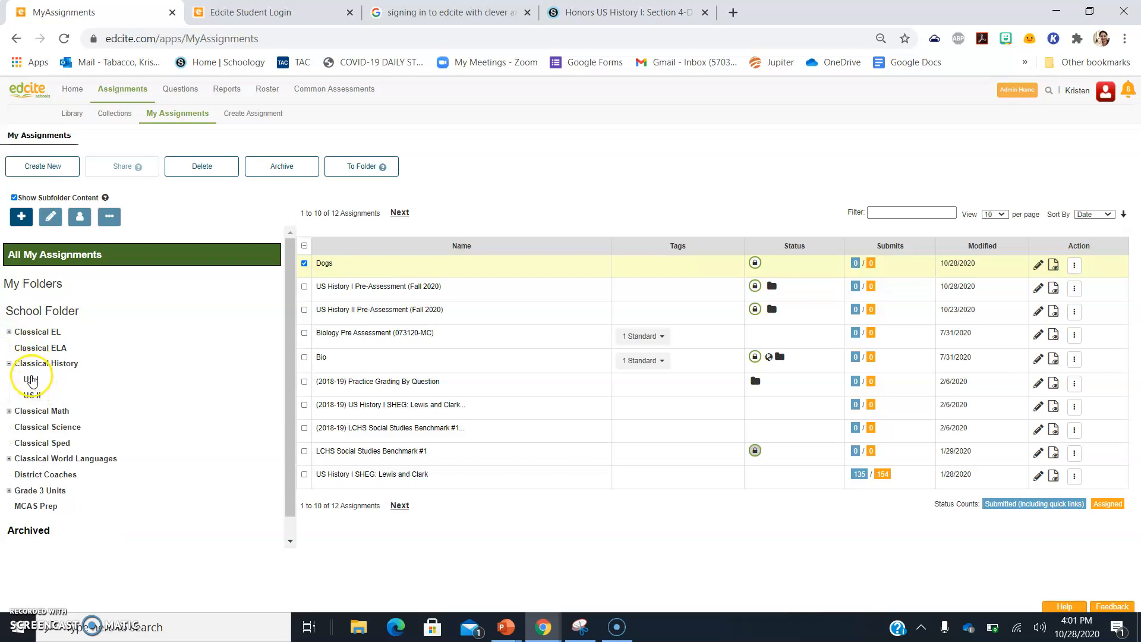
click(33, 394)
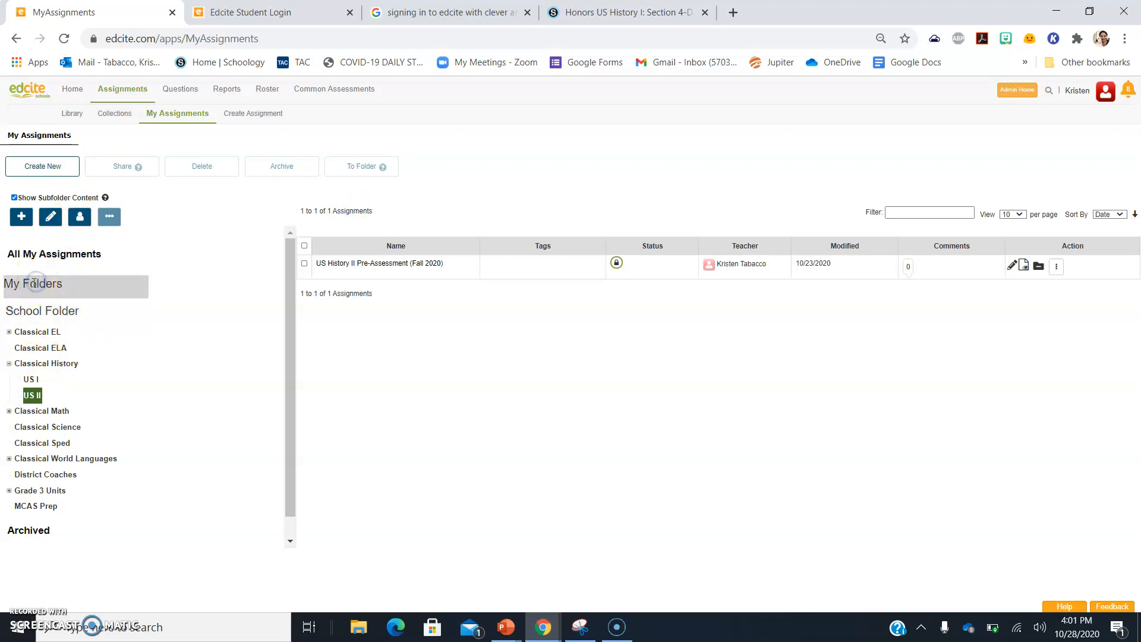
- Add the Dogs assignment to the US II folder under Classical History and check its listing in that folder
mouse_move(179, 90)
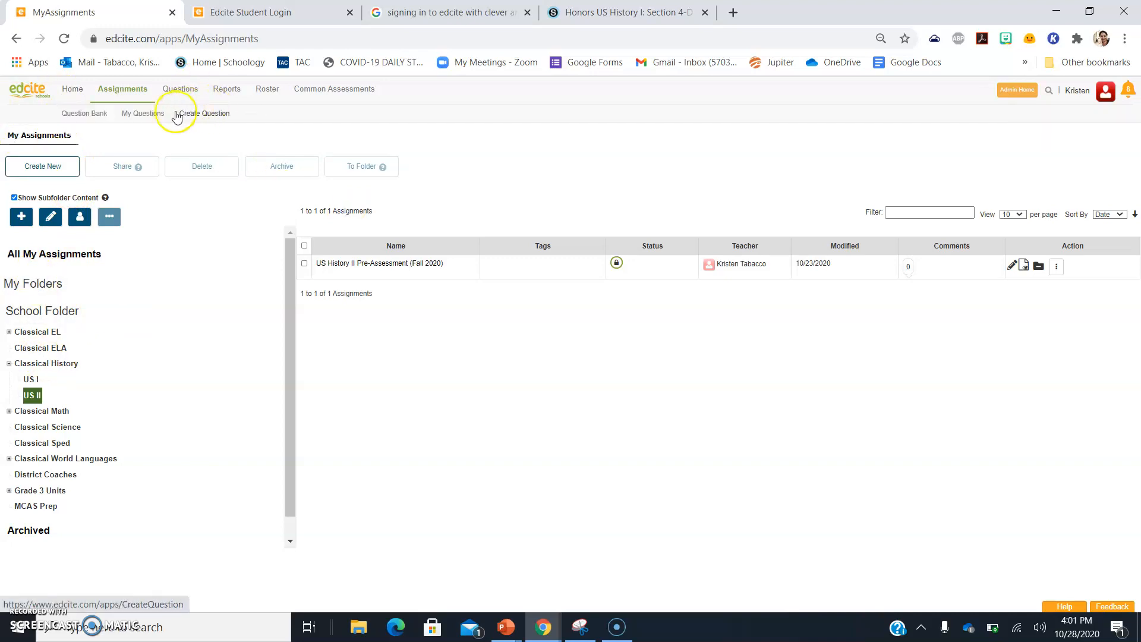
click(164, 122)
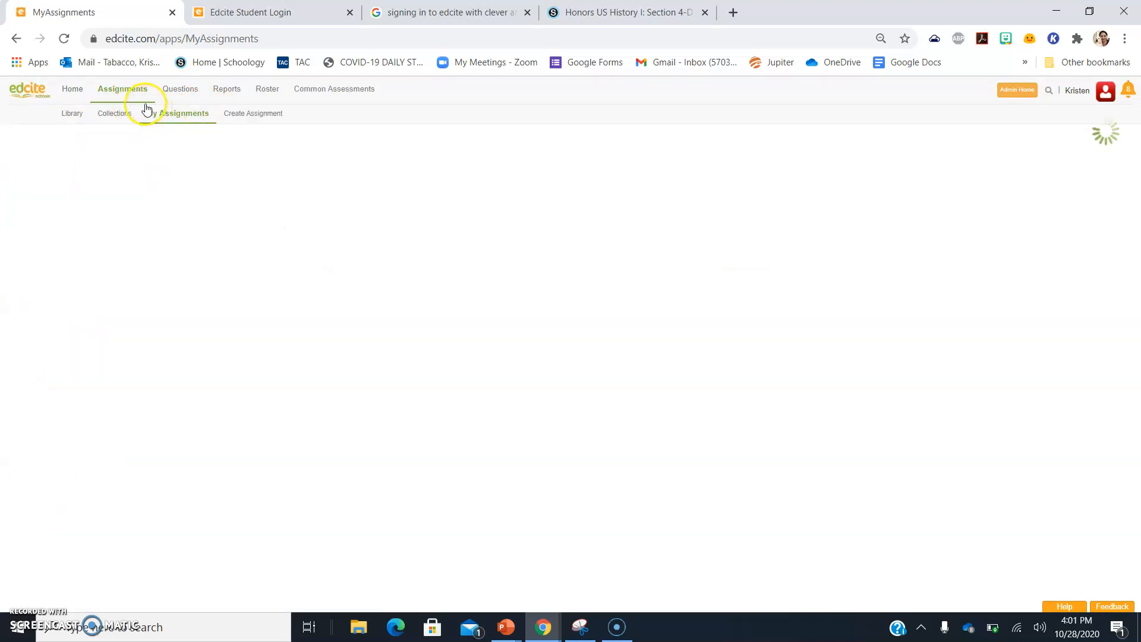
click(305, 264)
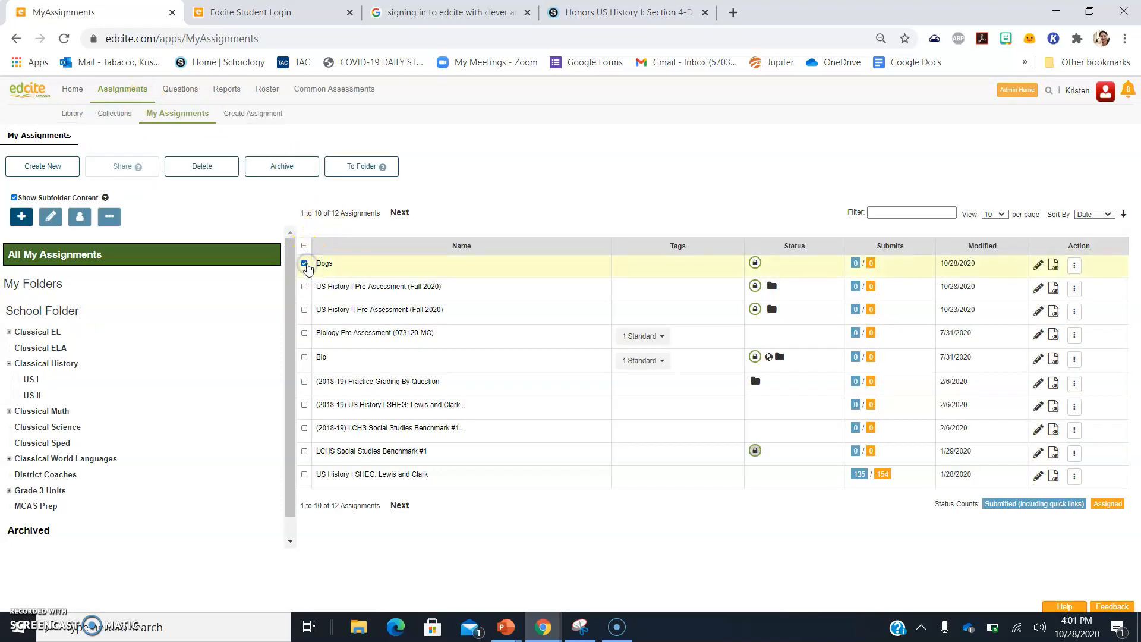
click(371, 174)
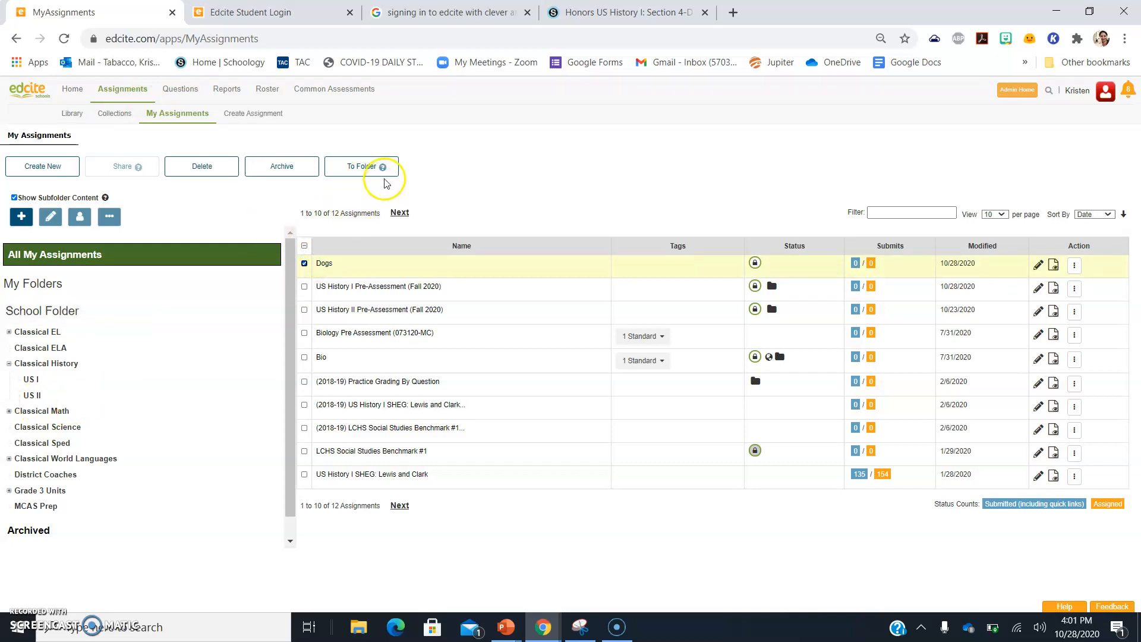
click(383, 165)
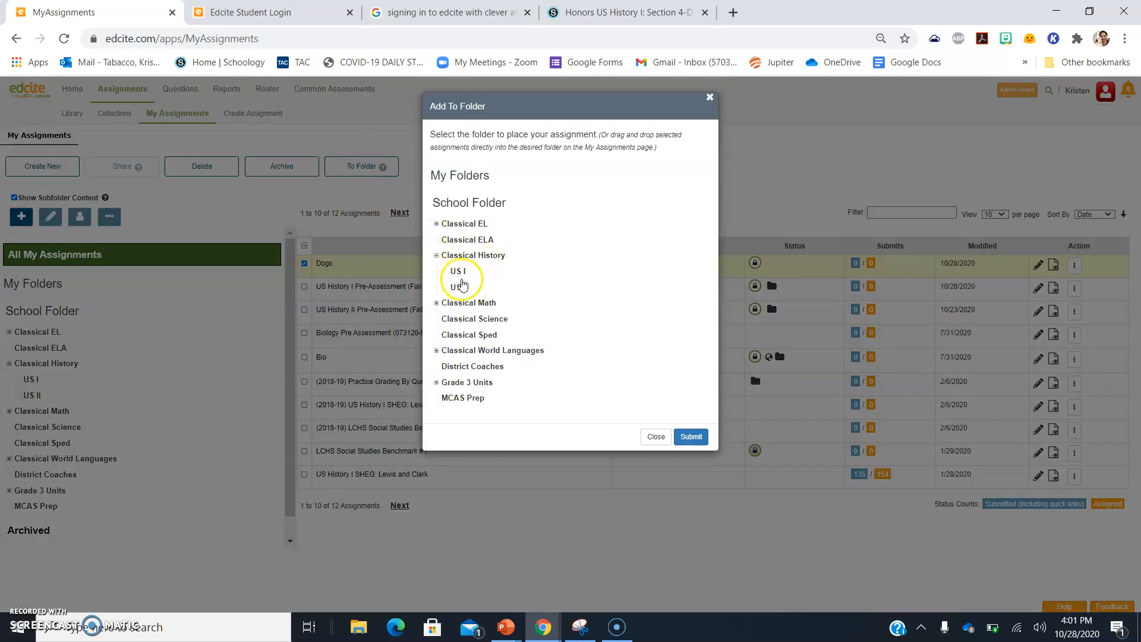
click(462, 289)
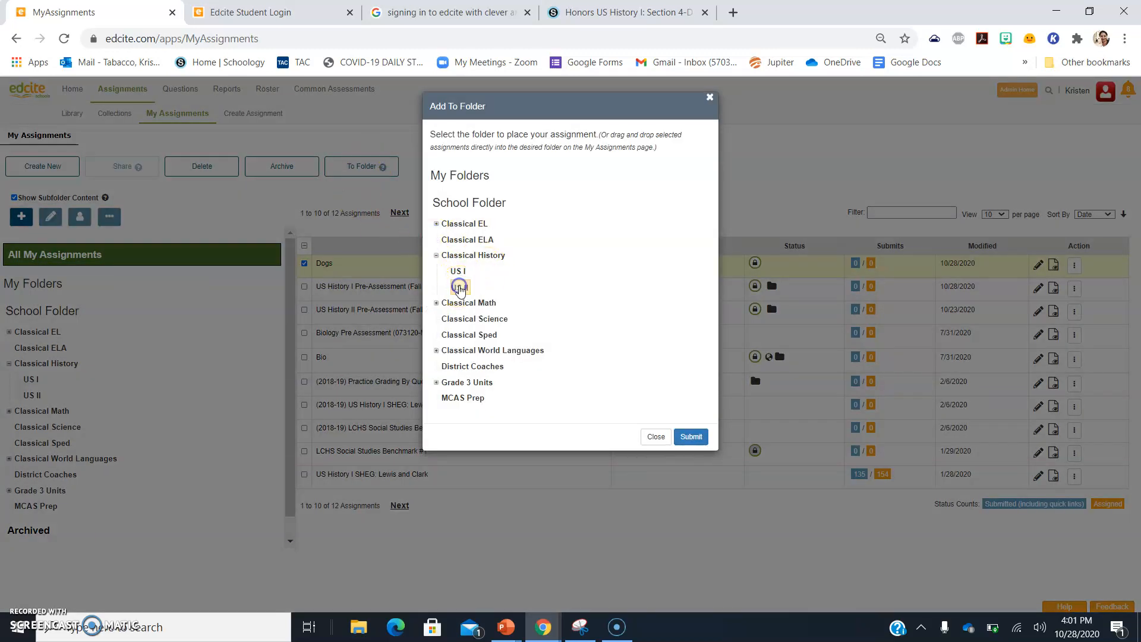
click(693, 437)
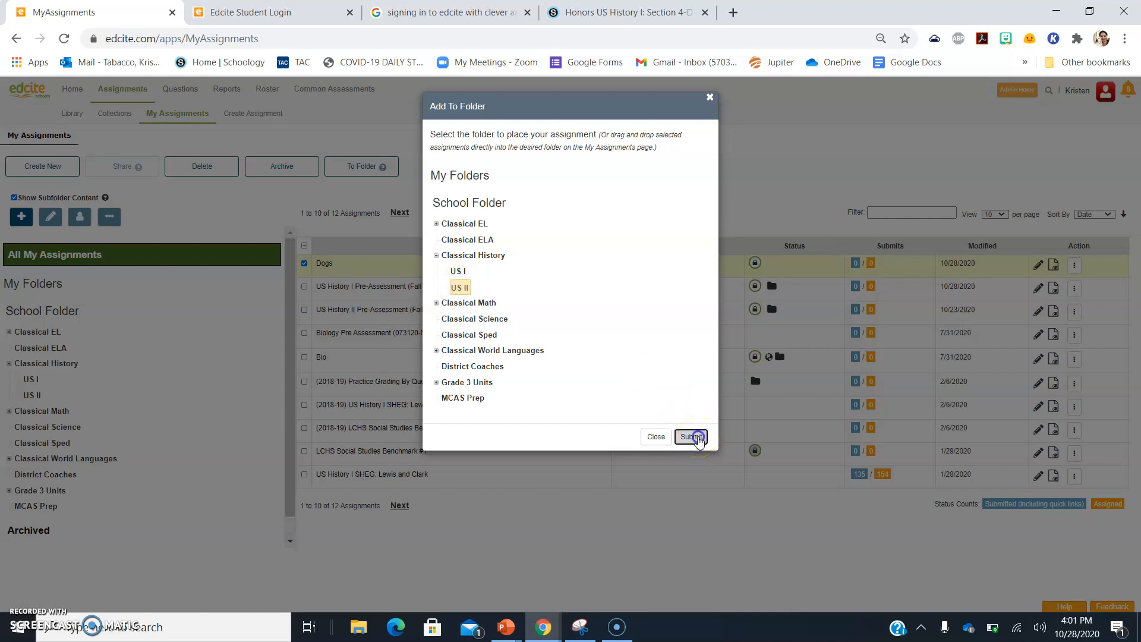
click(18, 394)
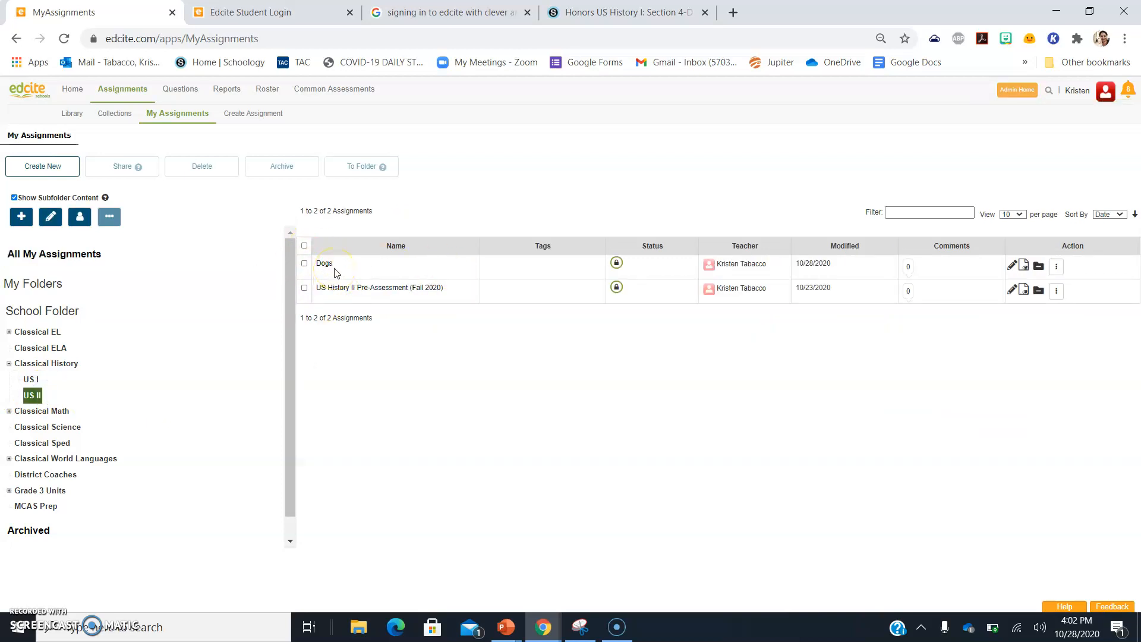
mouse_move(616, 267)
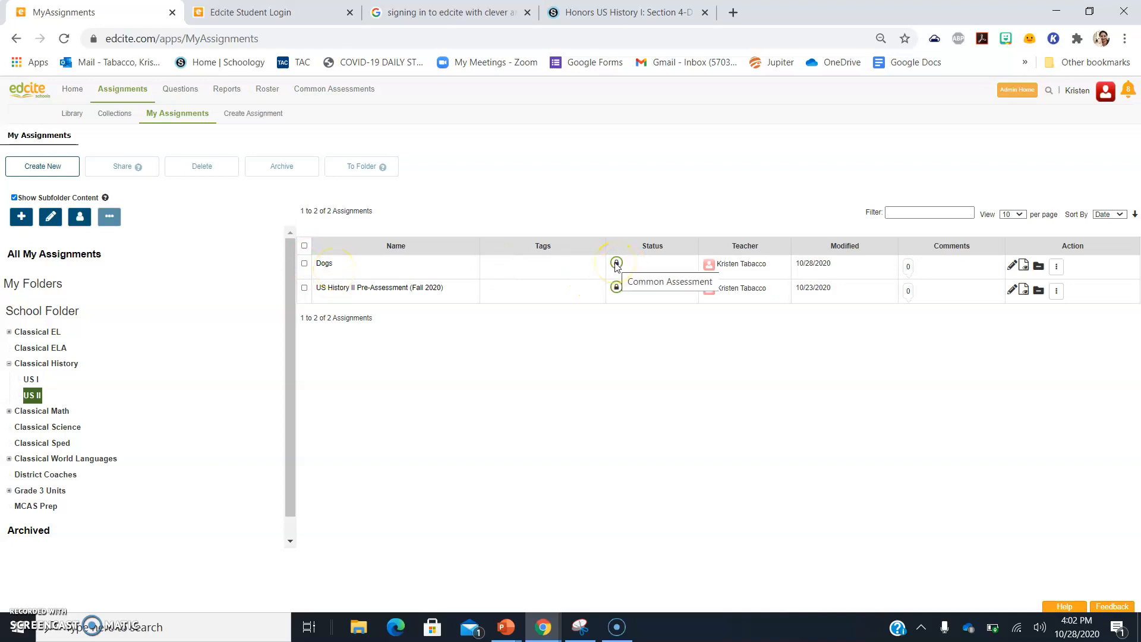